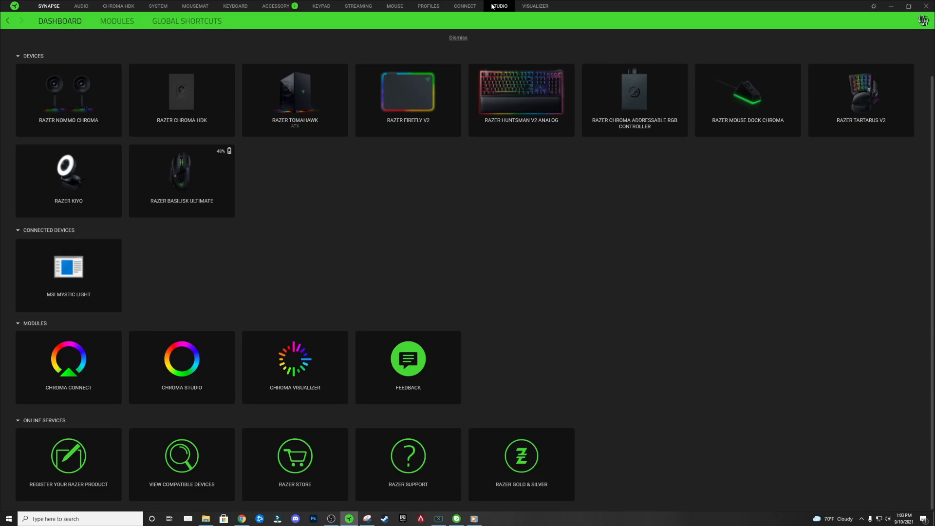
Step: Open Chroma Studio and add a new, separate Chroma effect for the Seahawks lighting
click(499, 6)
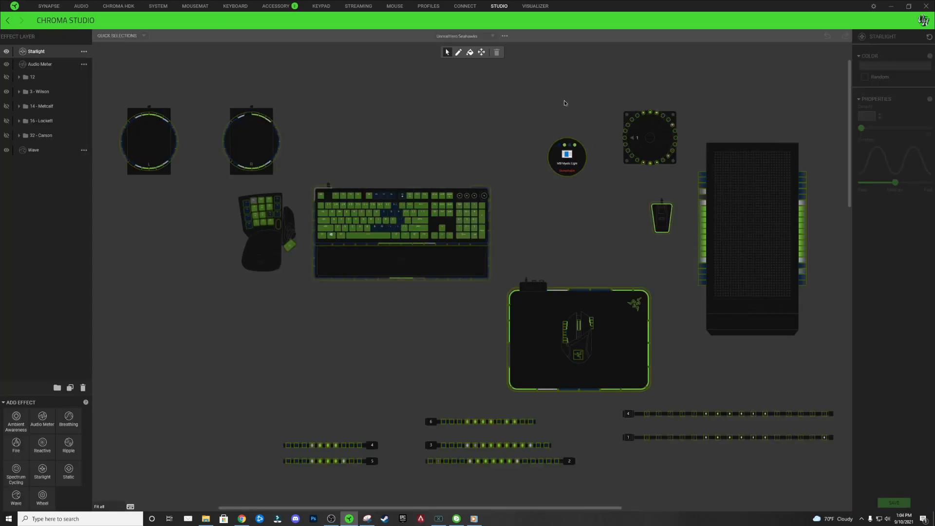
click(506, 36)
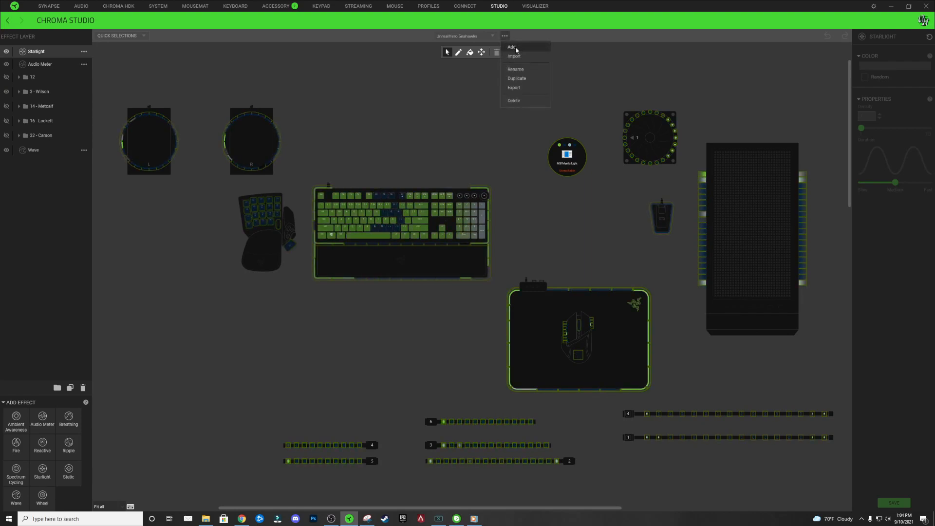
click(512, 47)
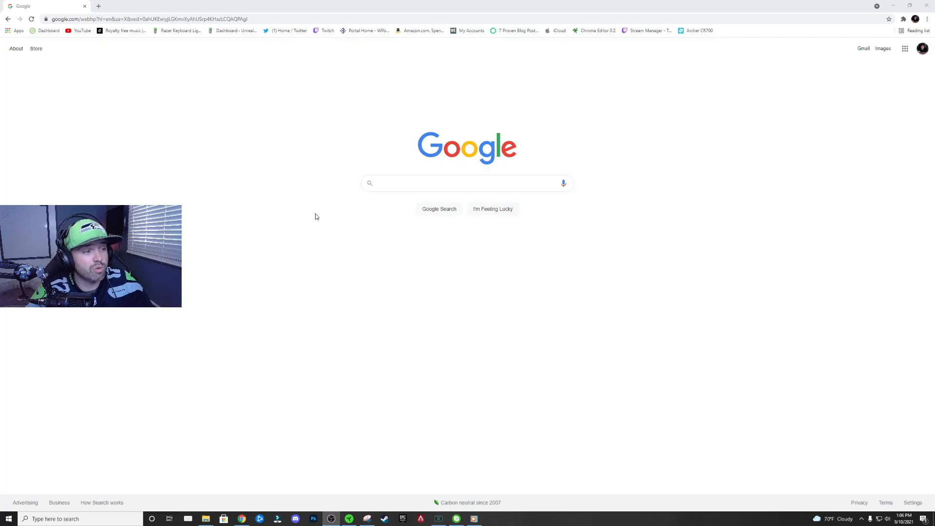
Step: Switch to Chrome and search Google for "seahawks colors"
click(415, 186)
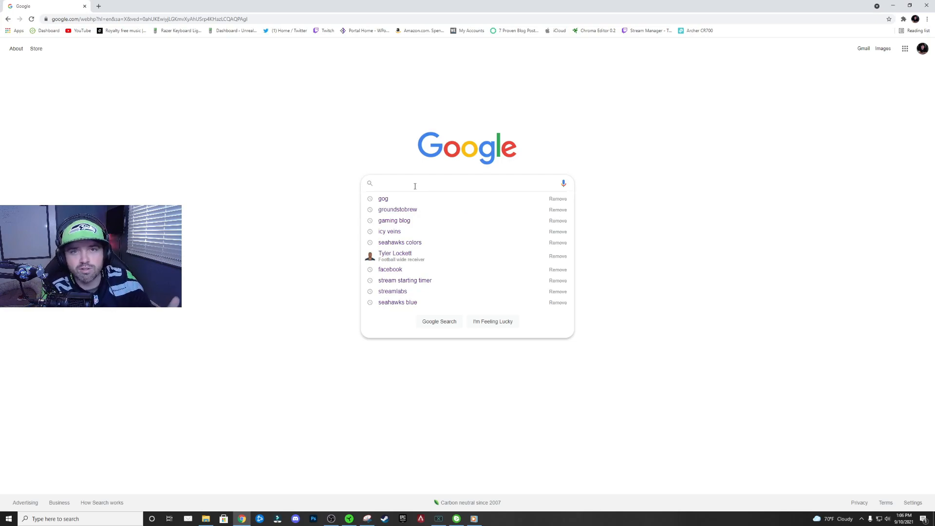
text(seahawks colors)
key(Return)
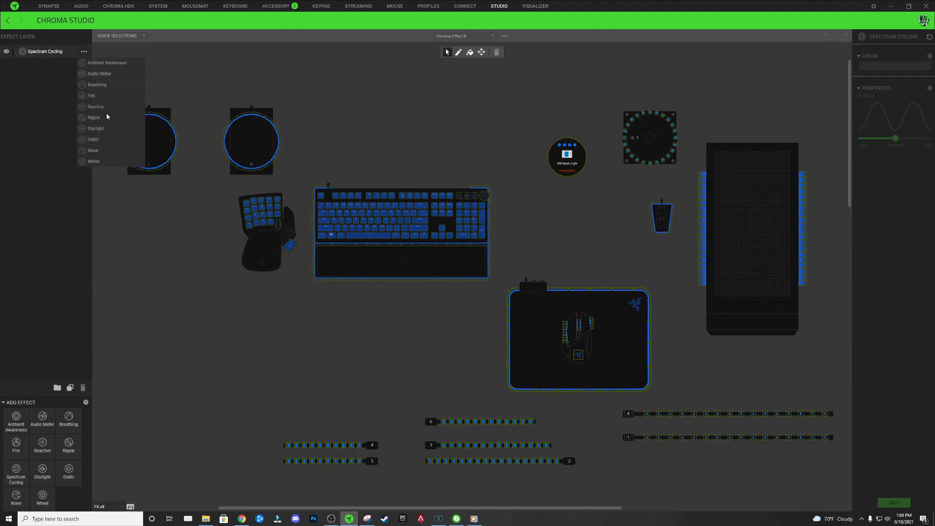
Step: In Chroma Studio, change the new effect's Spectrum Cycling layer to Wave and select the lights of all devices
click(101, 152)
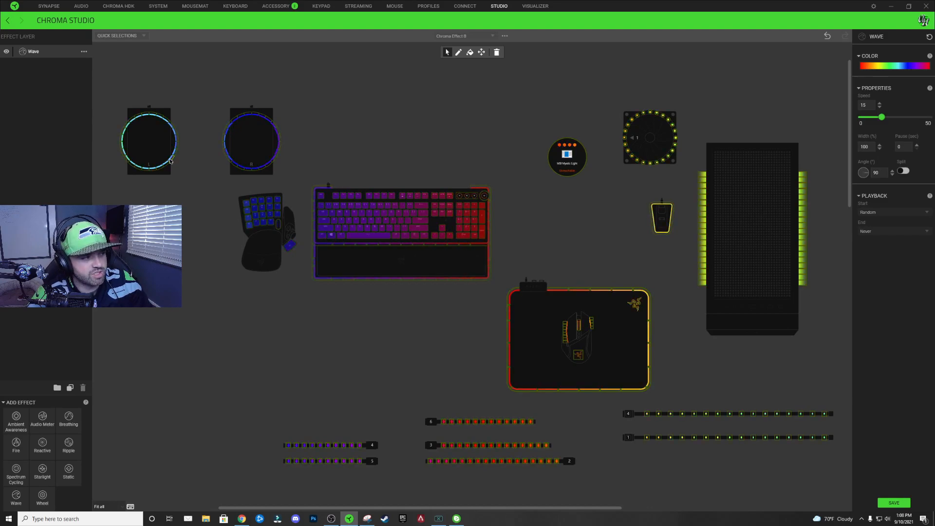
key(ctrl+a)
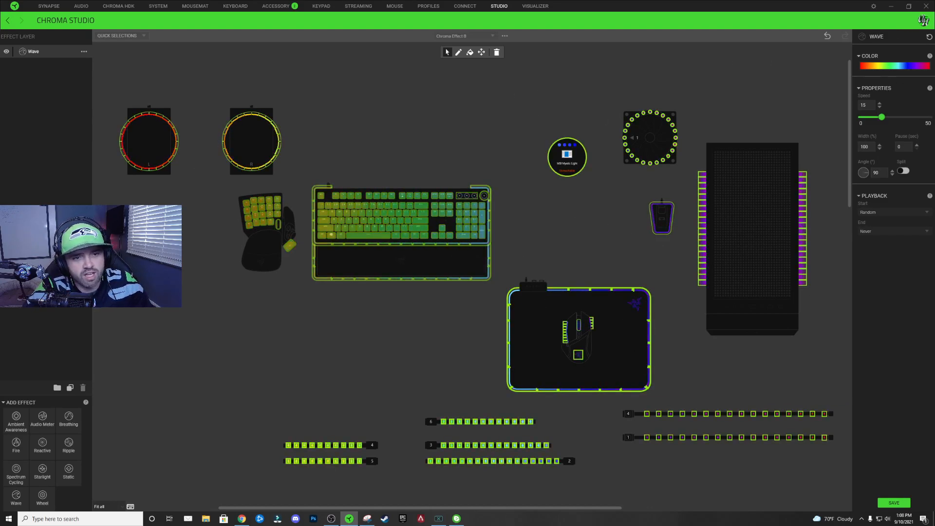
Step: Delete the saved green, navy, gray and blue swatches from the Wave effect's custom colors
click(894, 66)
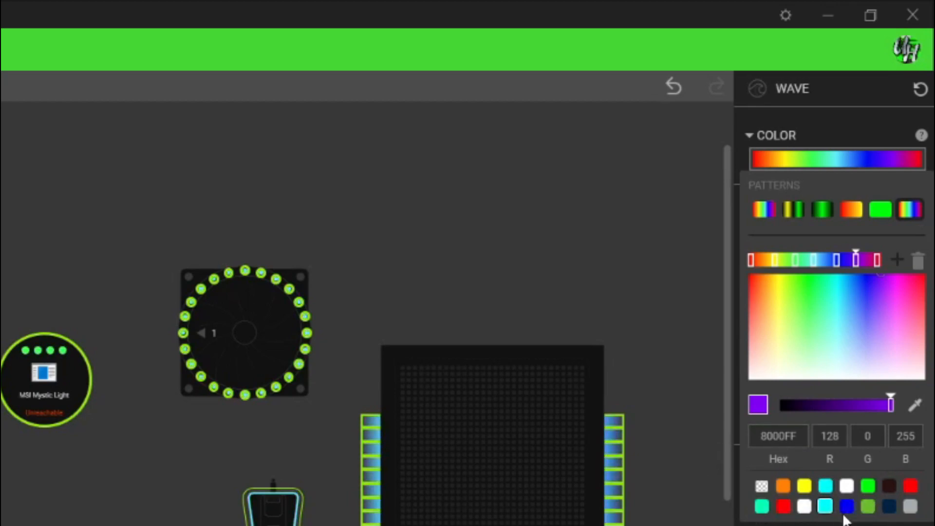
right_click(866, 509)
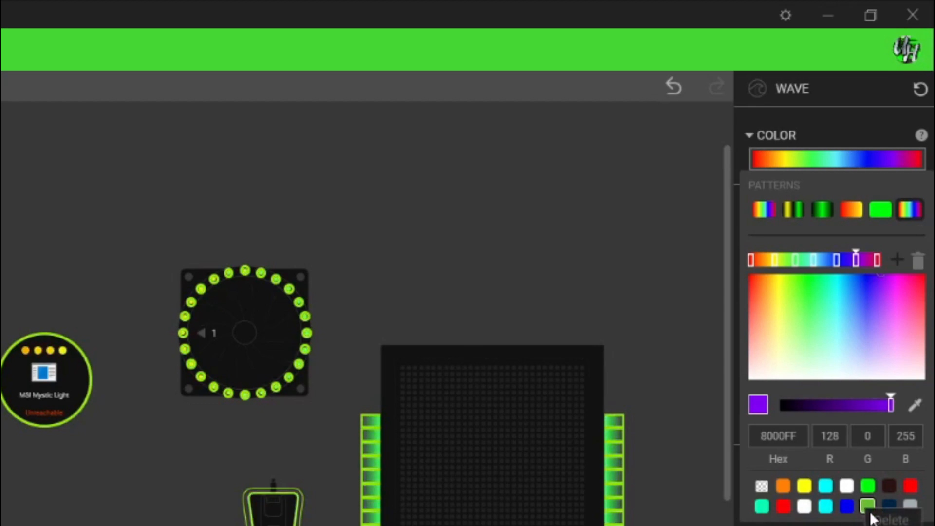
click(870, 518)
right_click(867, 507)
click(876, 518)
right_click(867, 507)
click(881, 519)
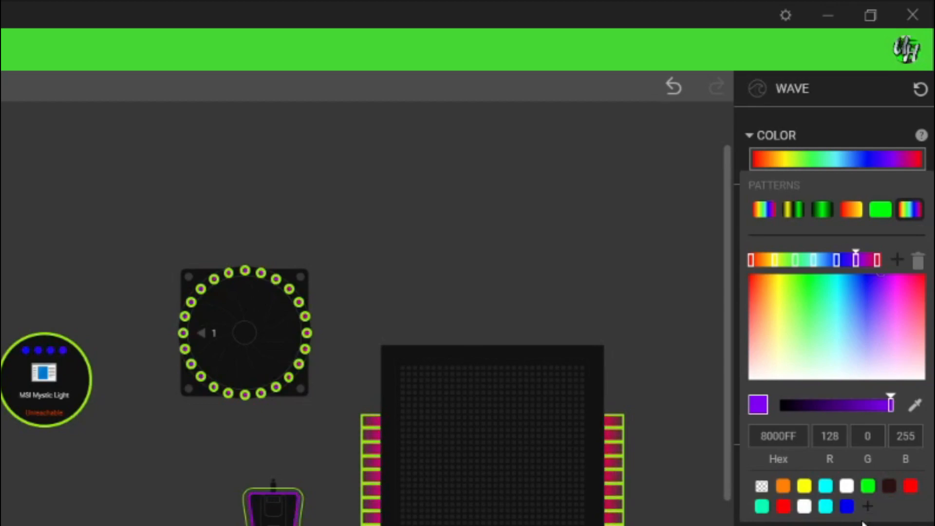
right_click(846, 506)
click(853, 519)
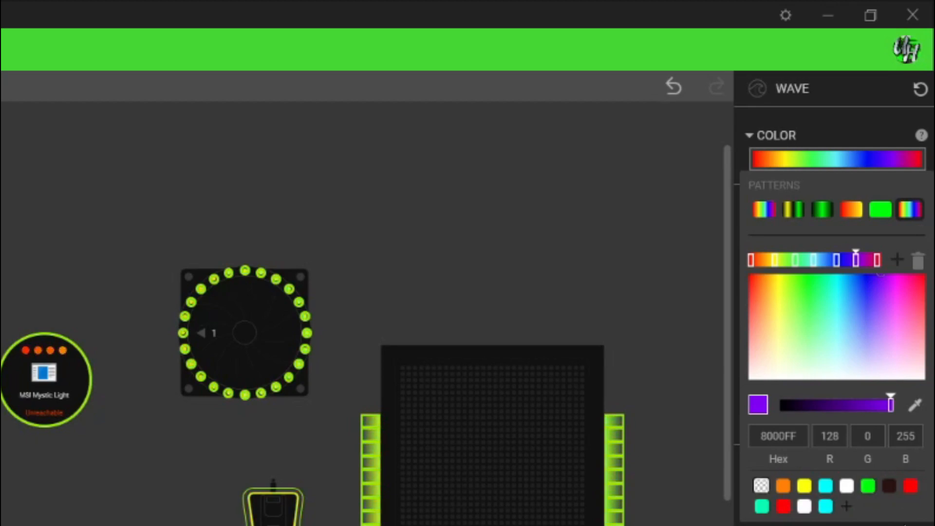
Step: Set the first stop of the Wave gradient to hex 002244 and save that navy as a custom swatch
click(750, 259)
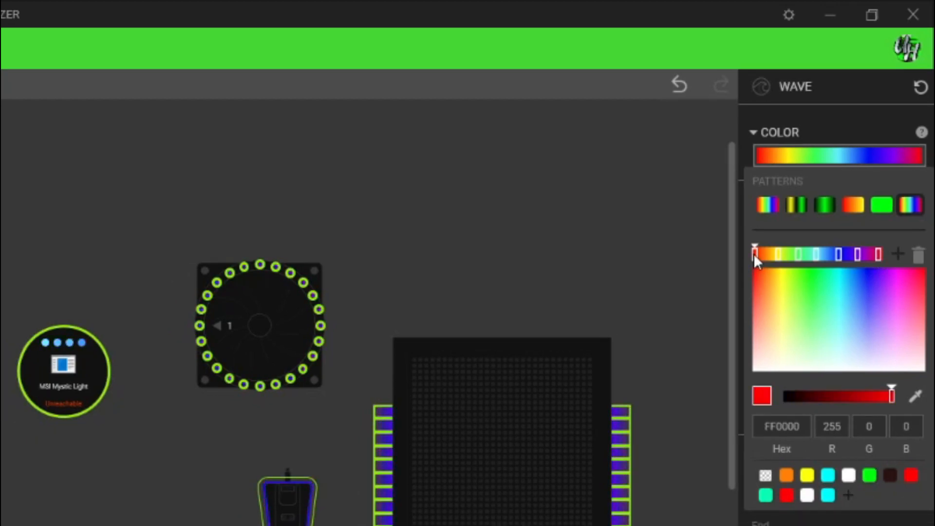
click(769, 427)
double_click(783, 427)
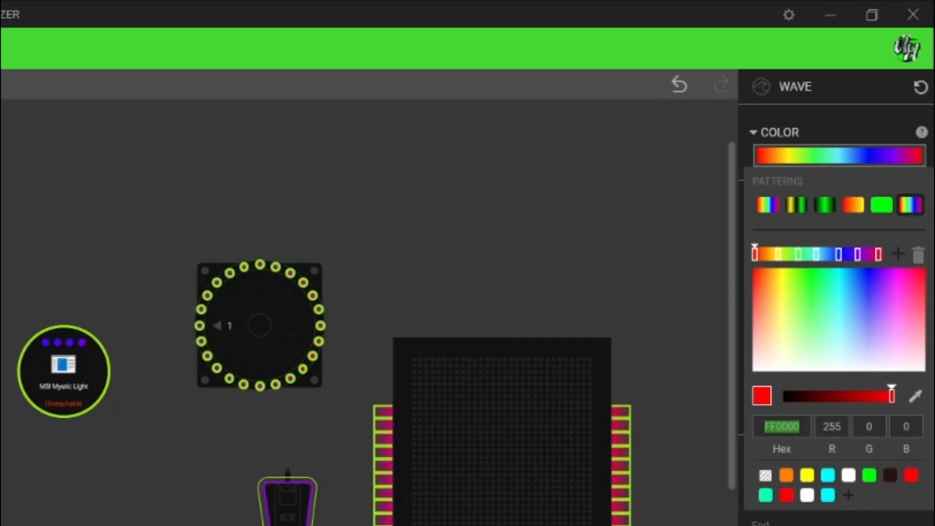
text(002244)
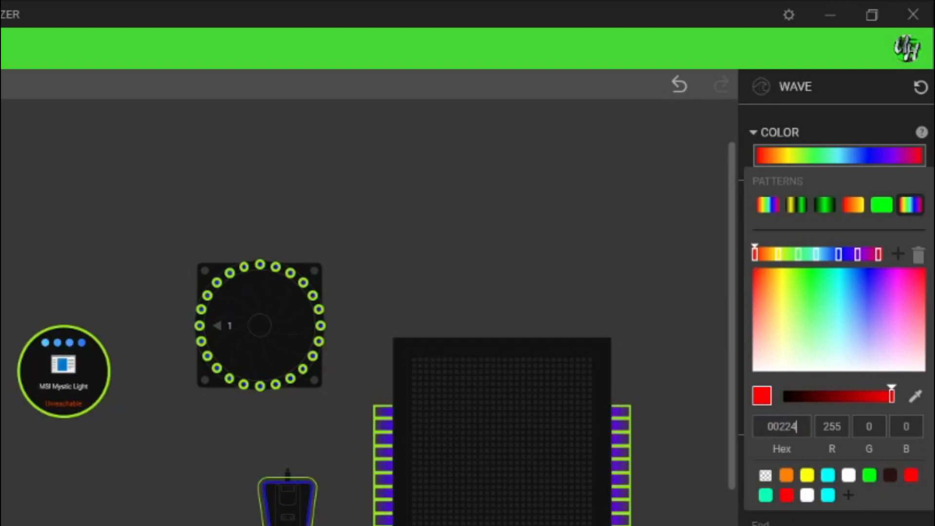
click(848, 495)
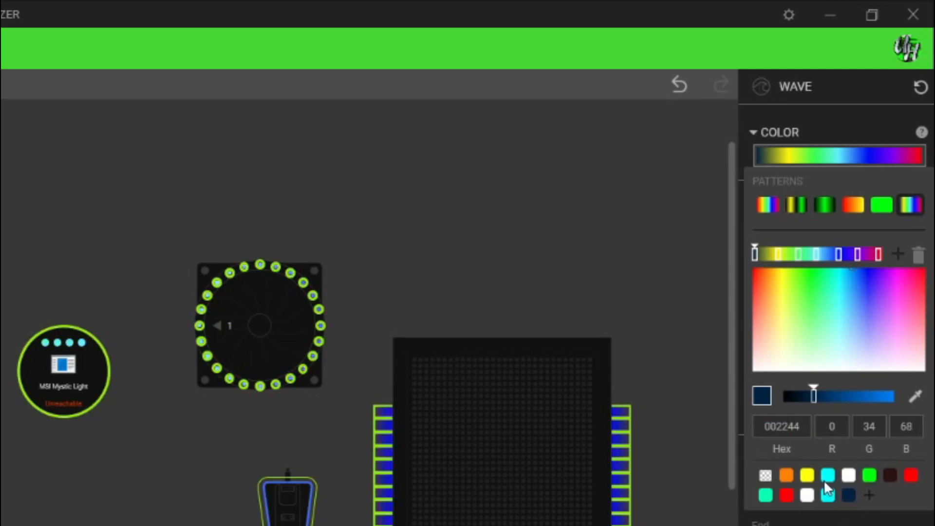
Step: Set the second gradient stop to hex 69BE28 and save that green as a custom swatch
click(778, 254)
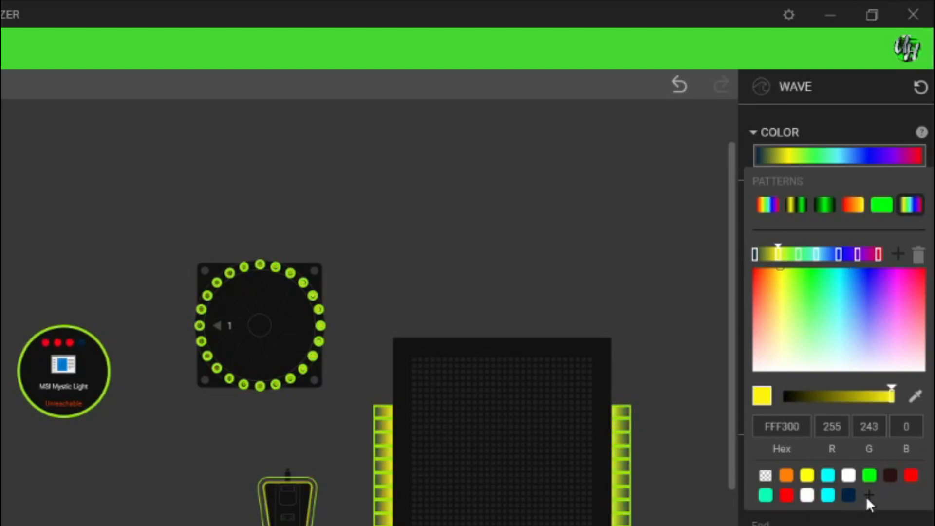
click(788, 427)
double_click(788, 427)
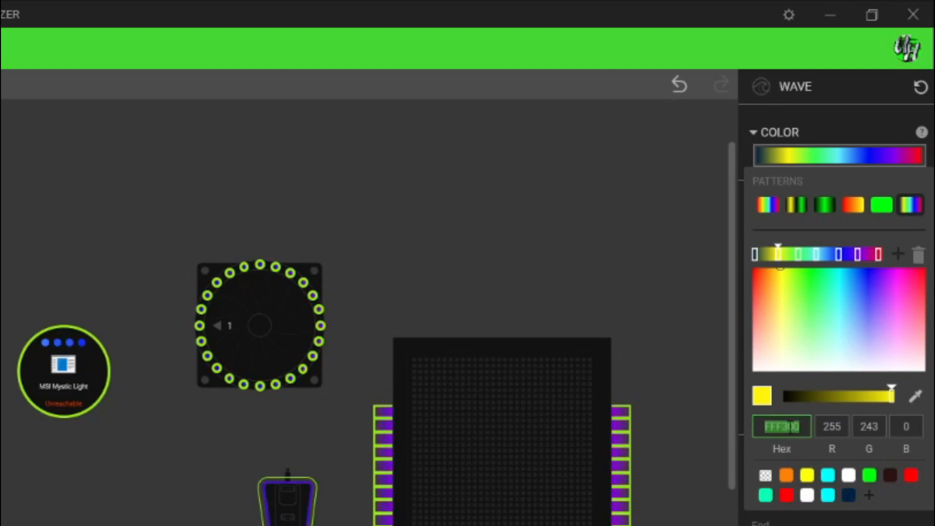
text(69)
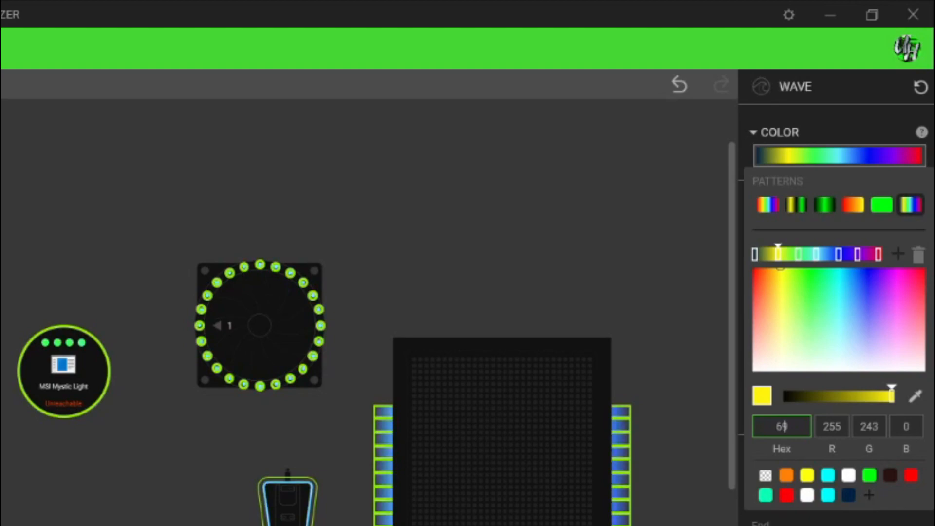
text(B)
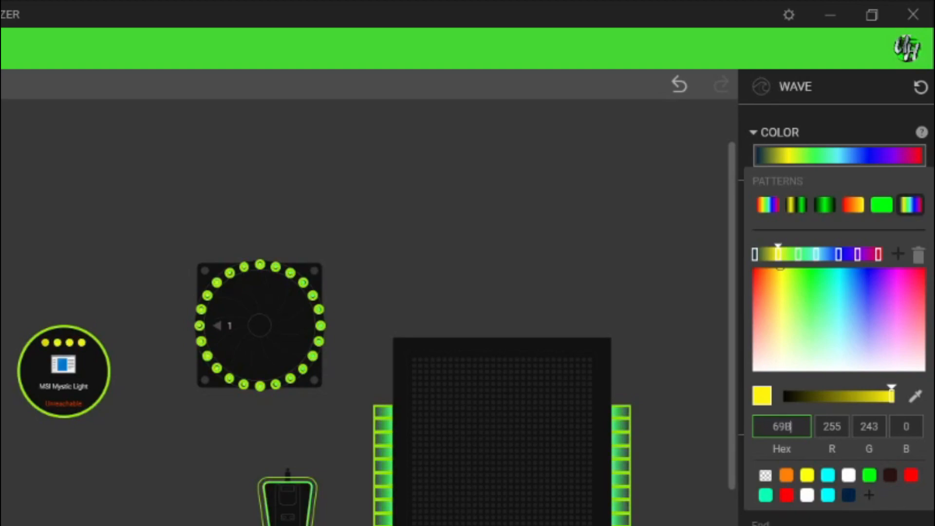
text(E28)
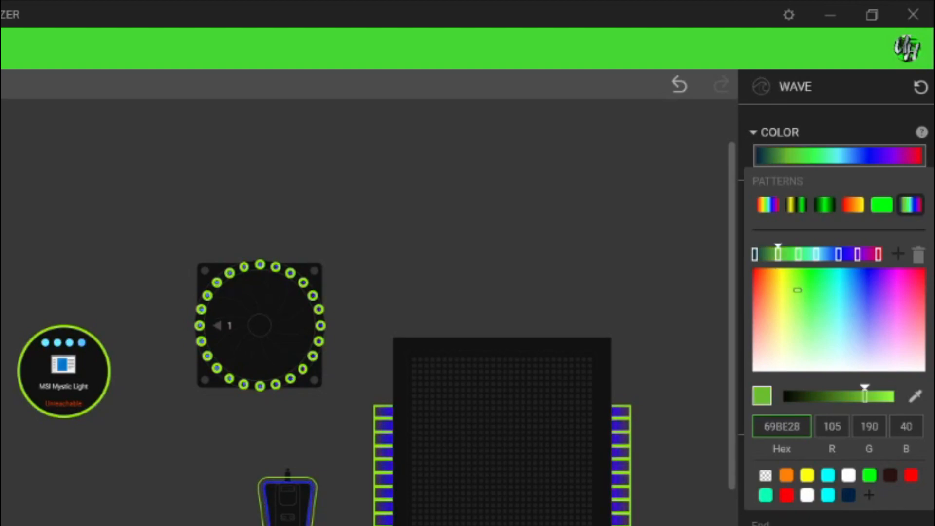
click(749, 470)
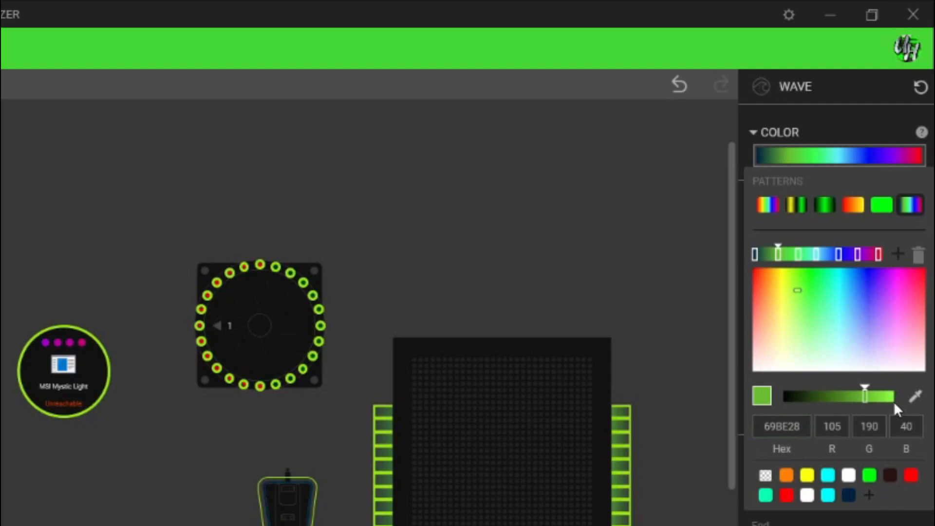
click(869, 494)
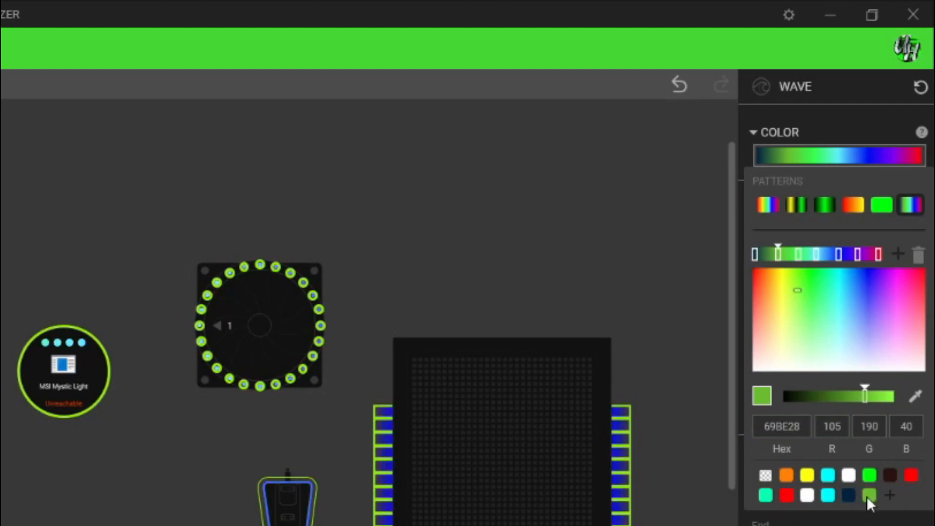
Step: Set the third gradient stop to hex A5ACAF and save that gray as a custom swatch
click(797, 254)
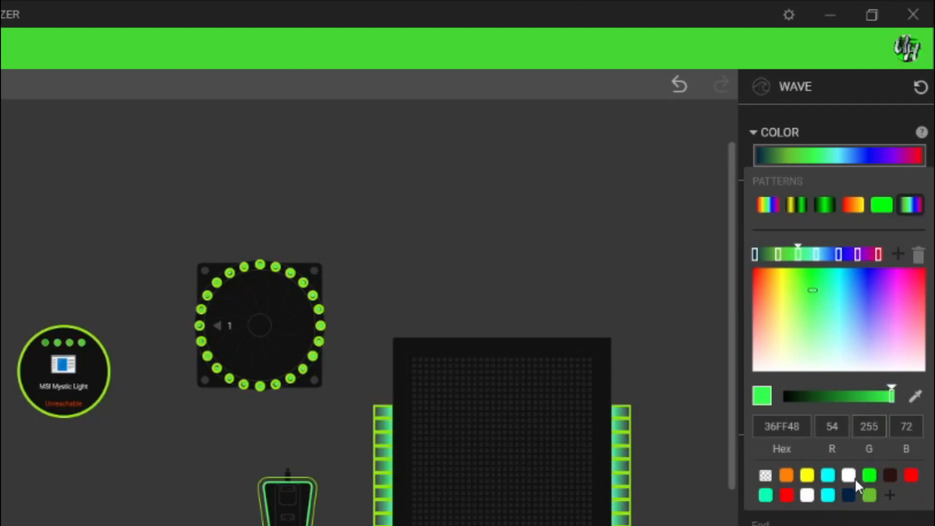
click(789, 432)
double_click(796, 429)
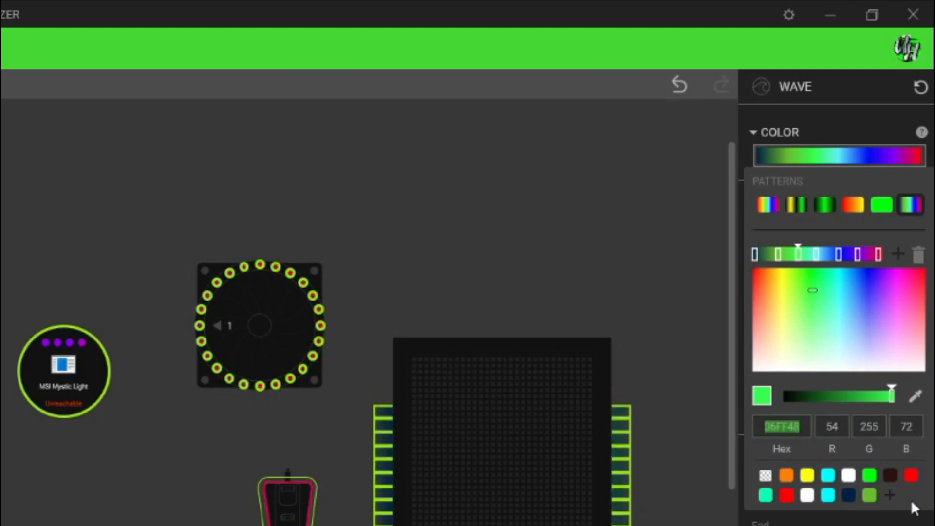
text(a5acaf)
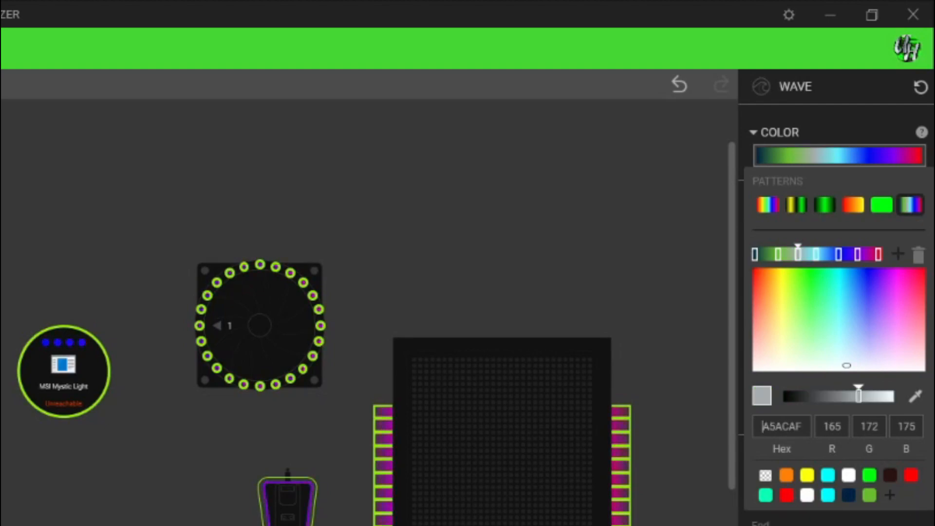
click(890, 495)
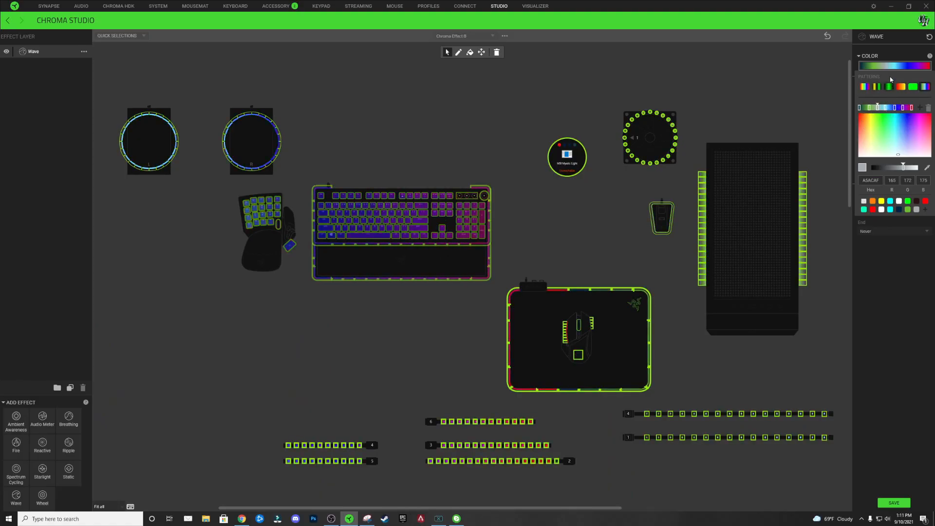
Step: Apply the black, yellow and green preset pattern to the Wave and recolor its first stop with the gray A5ACAF swatch
click(889, 86)
click(885, 107)
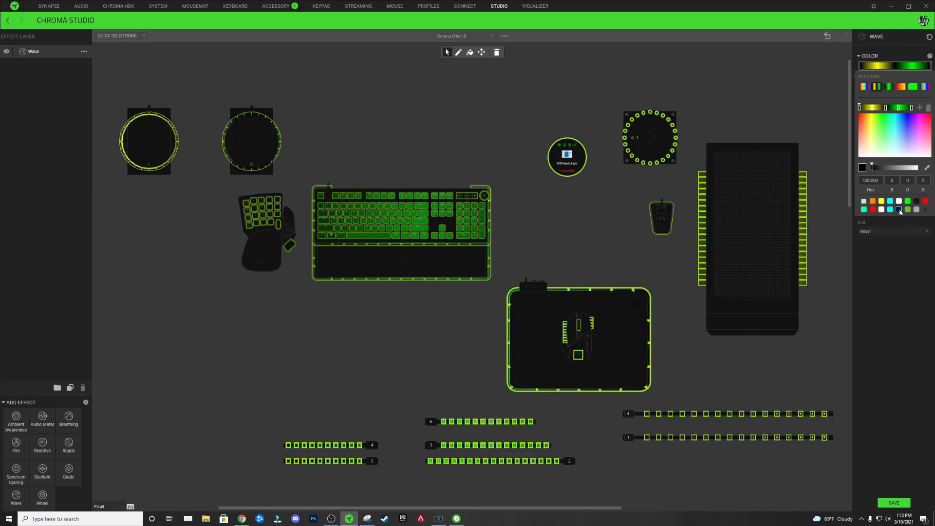
click(916, 209)
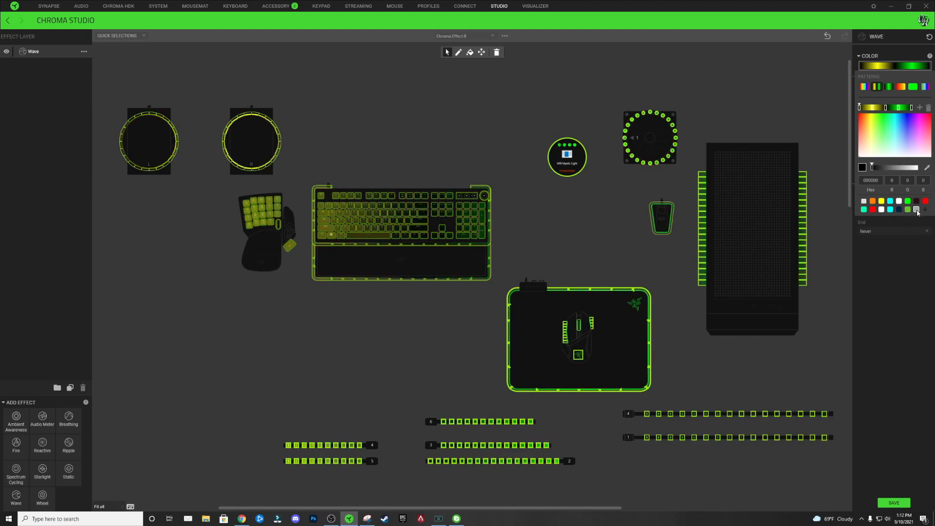
Step: Move the yellow stop right beside the first gray stop and recolor it with the navy 002244 swatch
click(873, 107)
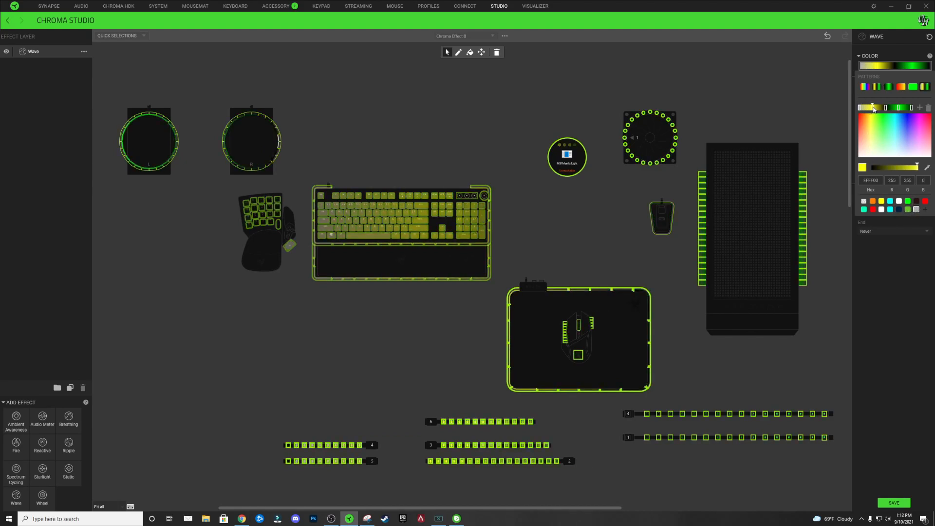
drag(873, 108, 860, 108)
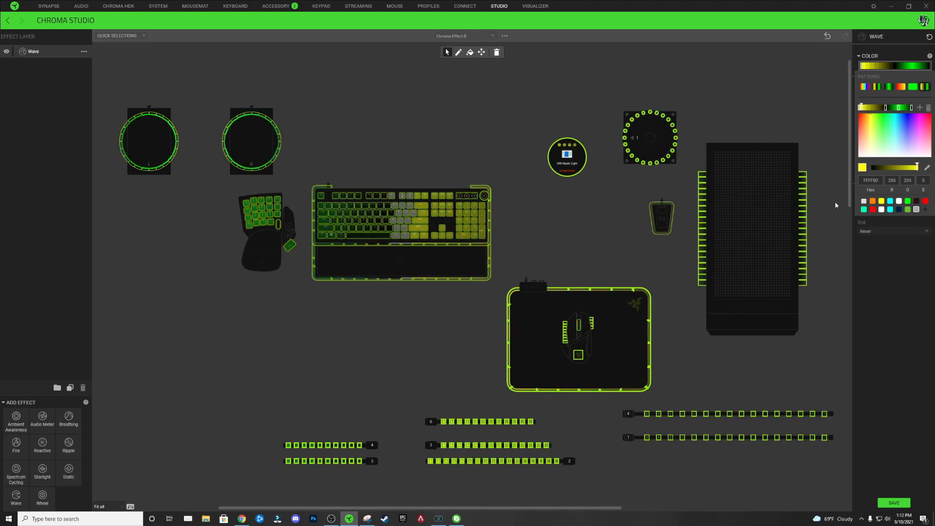
click(899, 209)
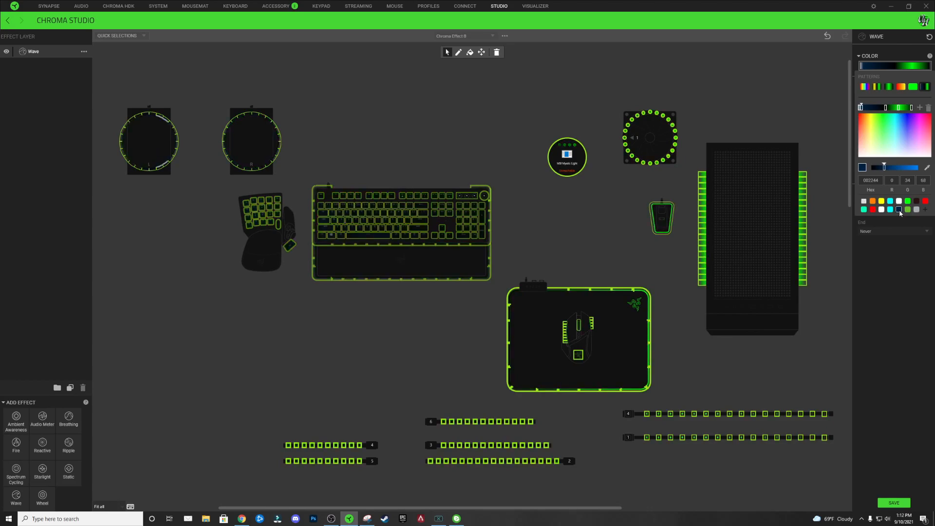
Step: Add another navy 002244 stop just before the middle black stop, and recolor that black stop gray A5ACAF
click(920, 107)
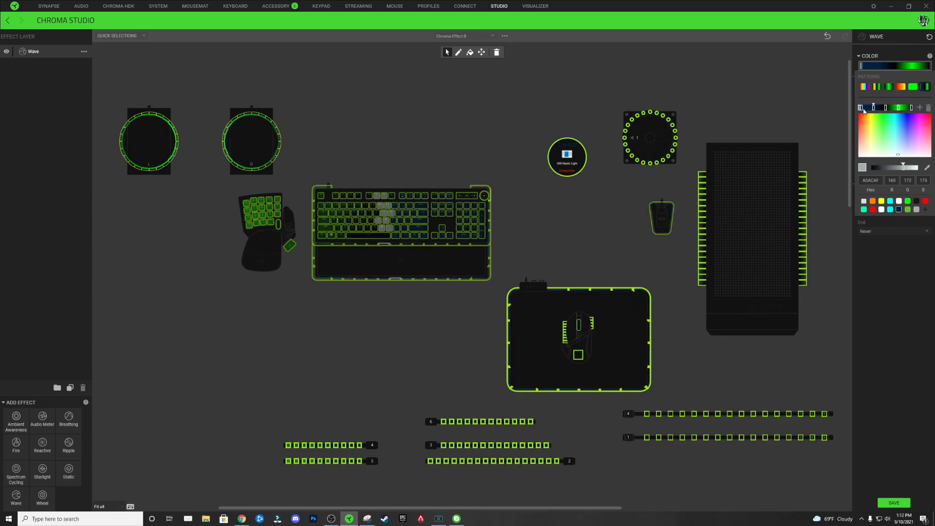
drag(874, 108, 887, 111)
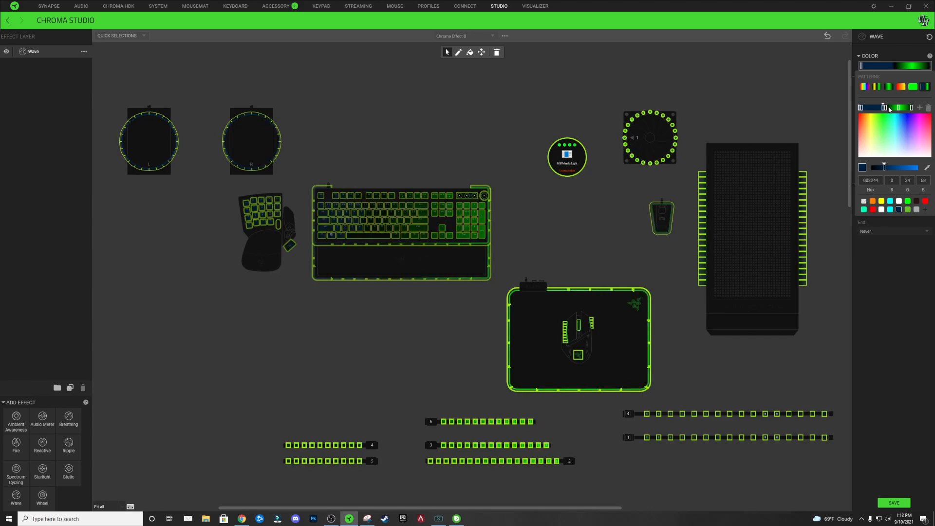
click(892, 150)
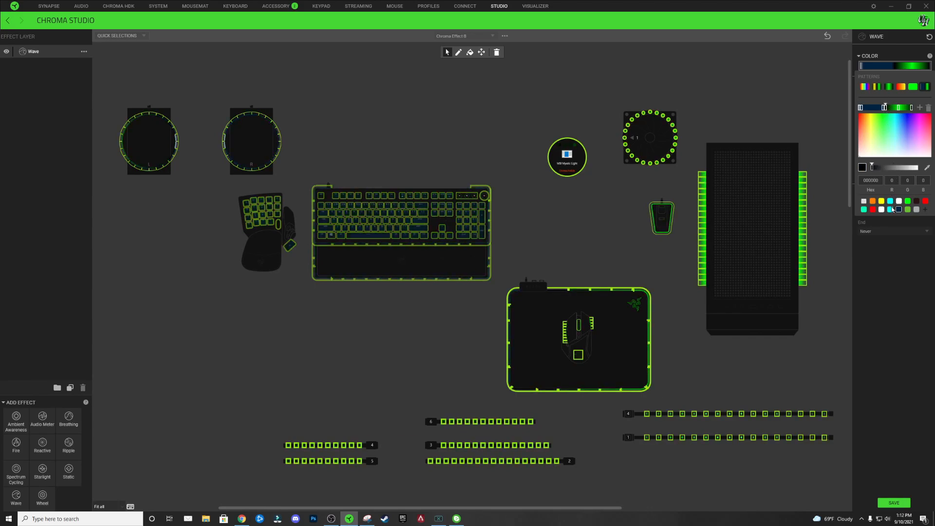
click(917, 209)
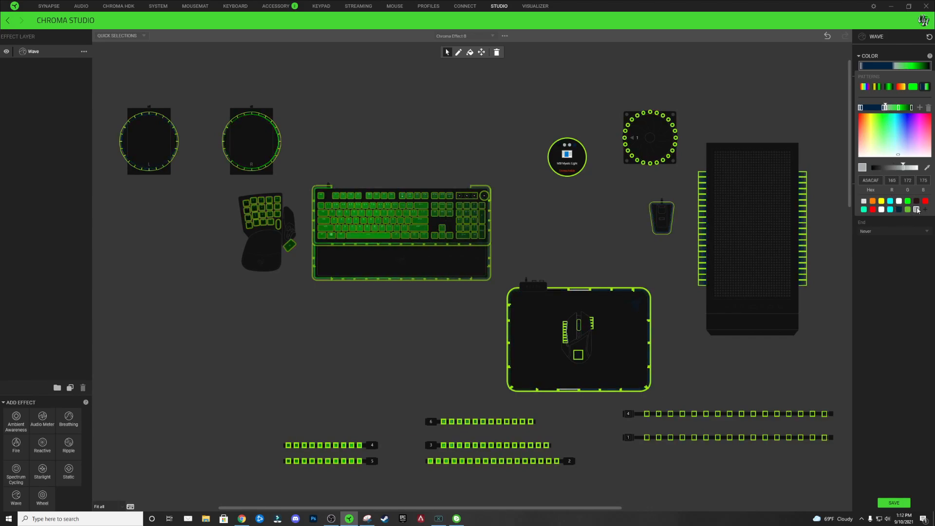
Step: Move the bright green stop right beside the middle gray stop and recolor it with the green 69BE28 swatch
click(899, 108)
drag(899, 108, 886, 109)
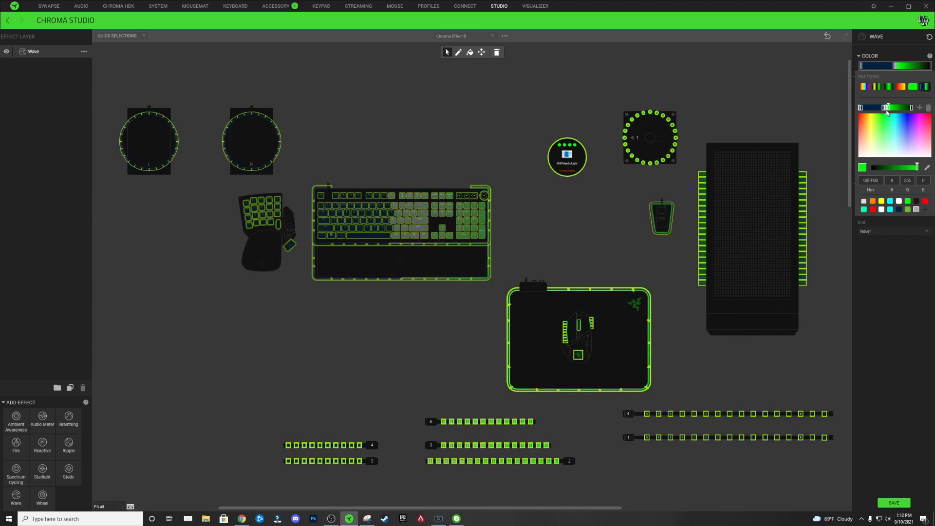
click(908, 210)
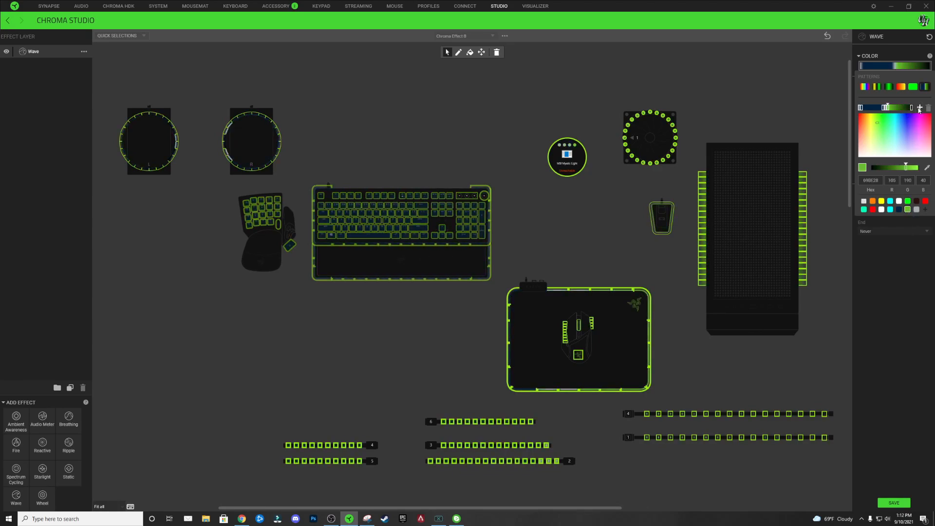
Step: Add another green 69BE28 stop just before the gradient's end and recolor the final black stop with the gray A5ACAF swatch
click(899, 107)
drag(899, 108, 913, 110)
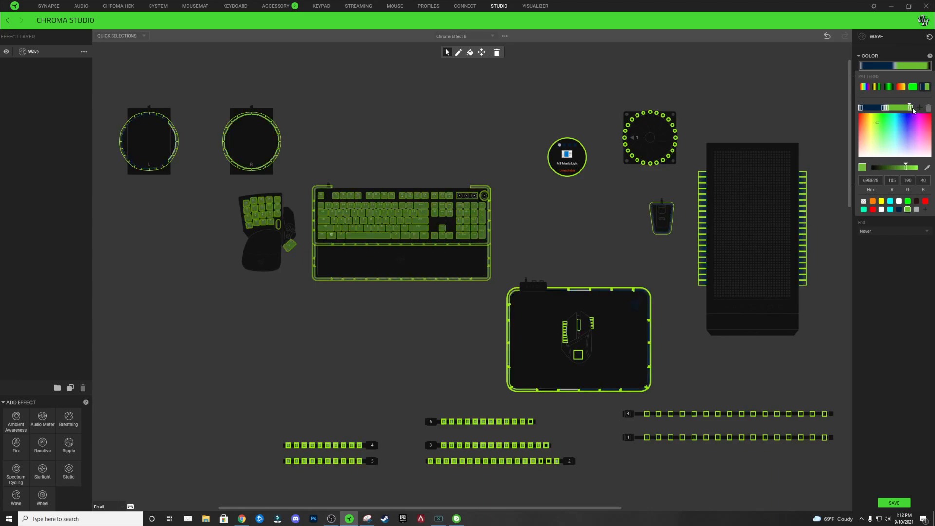
click(916, 210)
click(916, 209)
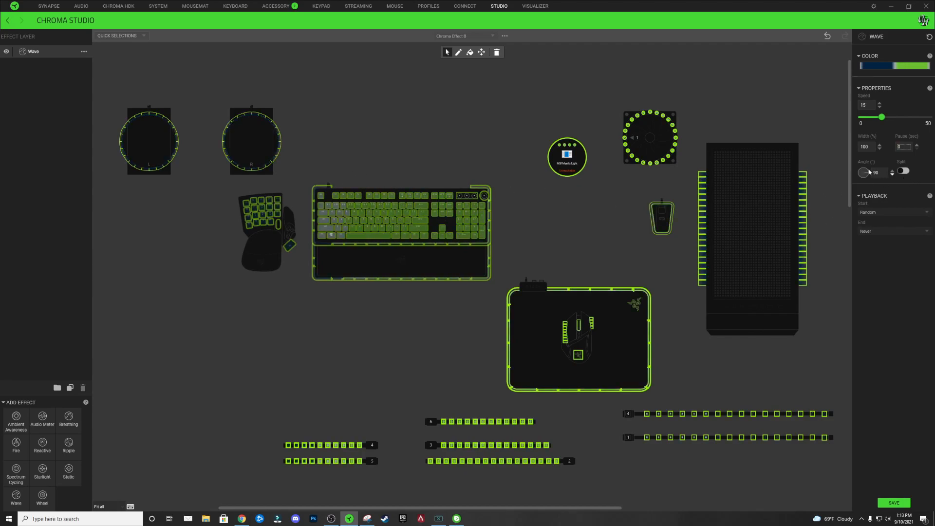
Step: Enable Split for the Wave on the selected devices and clear the selection
click(904, 171)
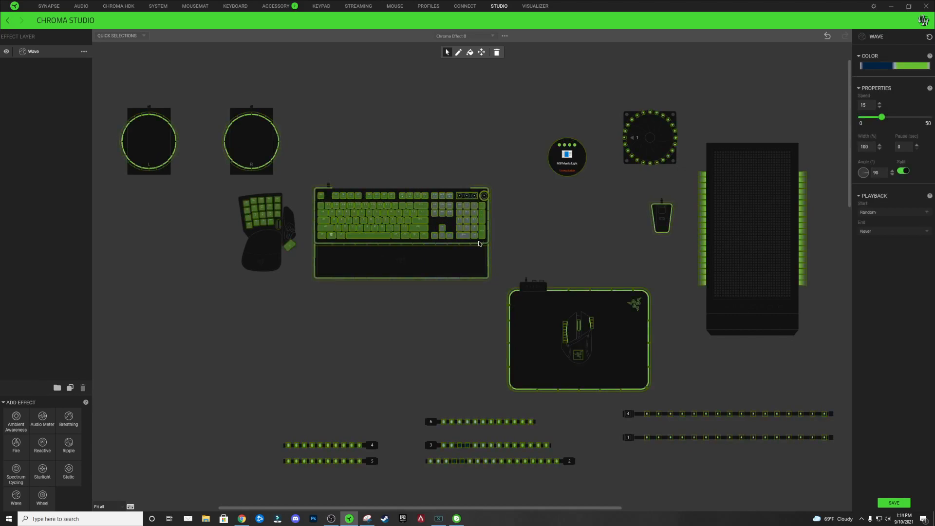
click(431, 169)
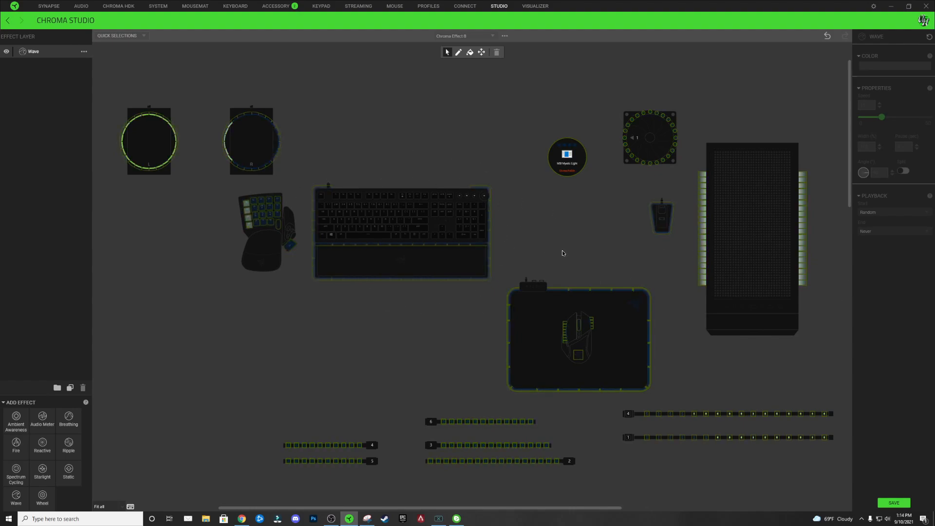
Step: Select the left speaker and set its Wave's first navy stop to hex 002245
click(150, 137)
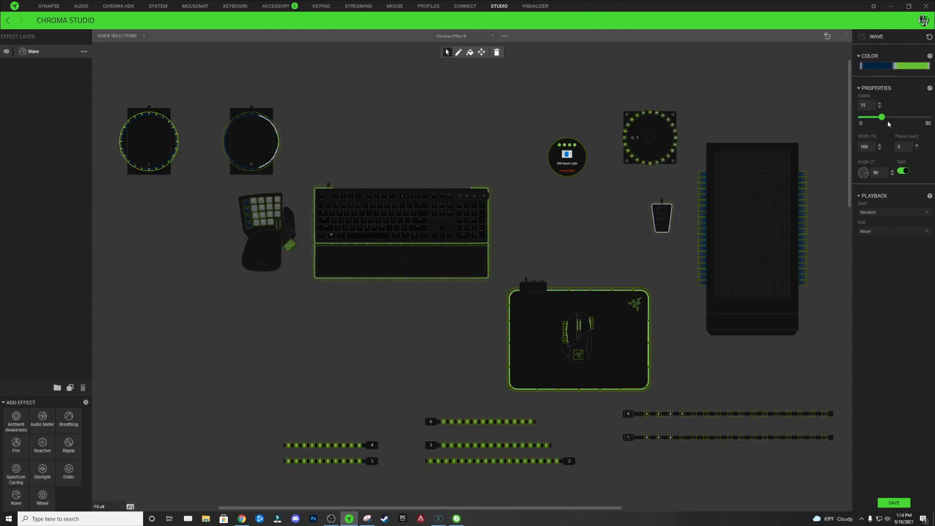
click(890, 65)
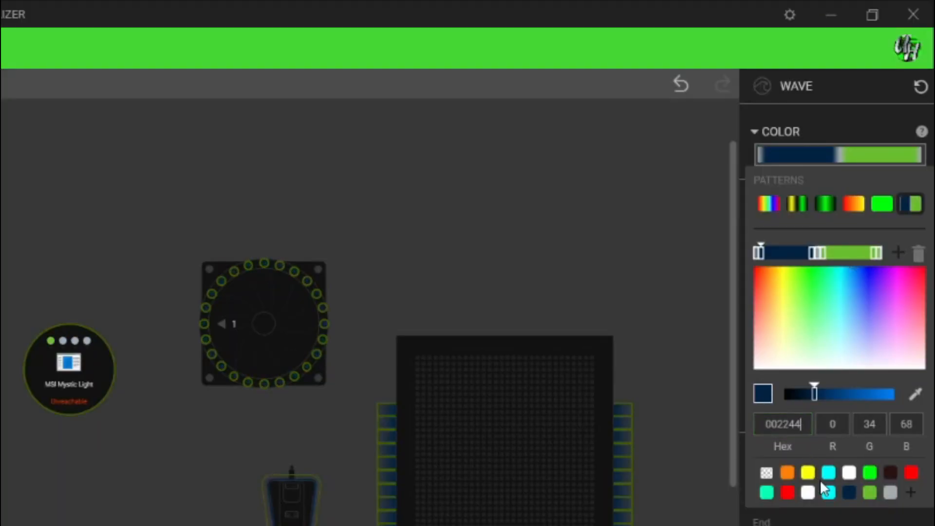
key(BackSpace)
text(5)
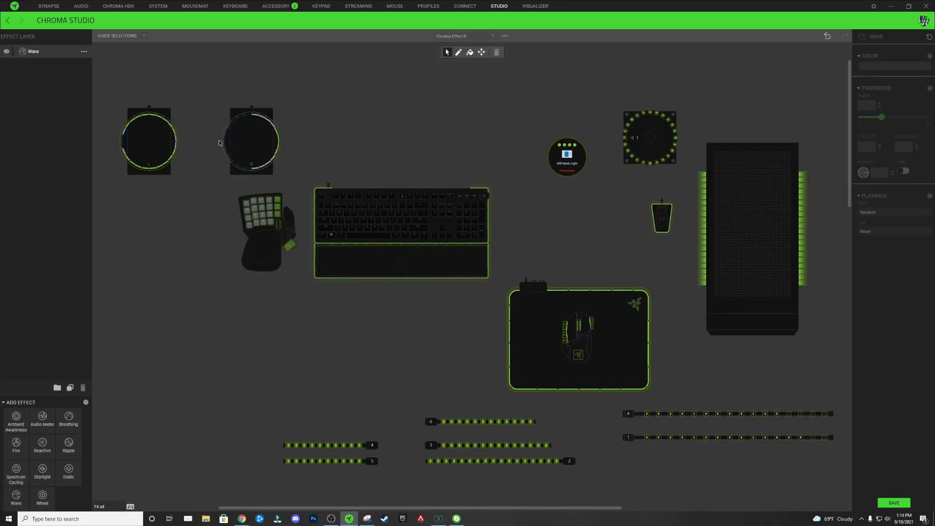
Step: Select the left speaker's lights, and separately the remaining devices, to check how their Wave effects are grouped
scroll(135, 150, up, 3)
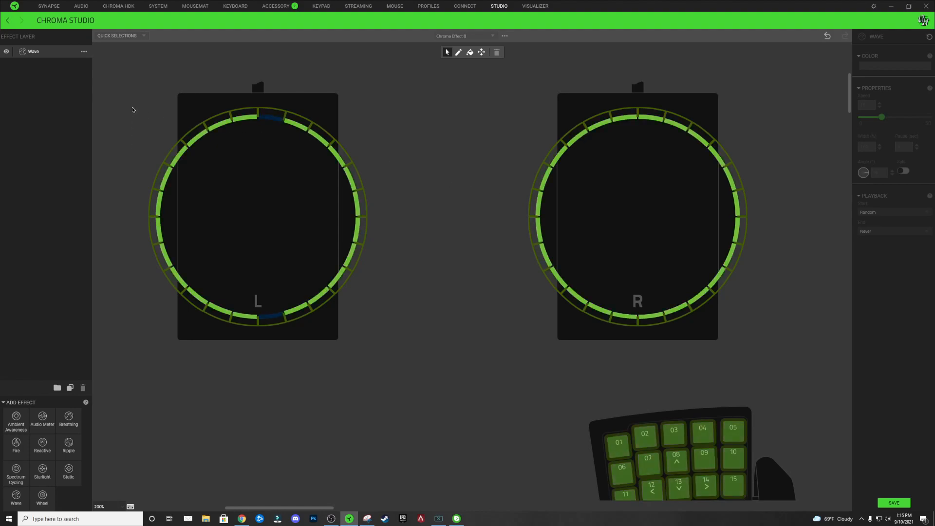
drag(132, 110, 403, 359)
click(414, 332)
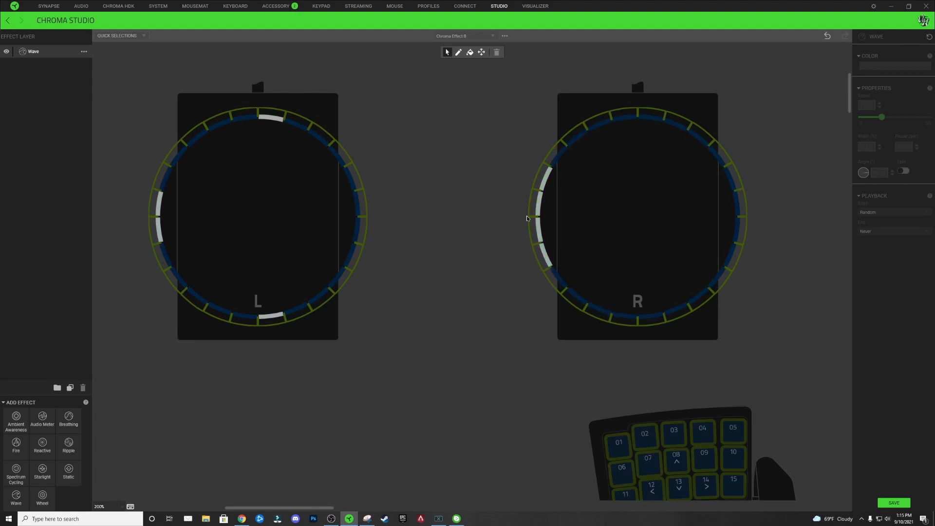
scroll(410, 158, down, 5)
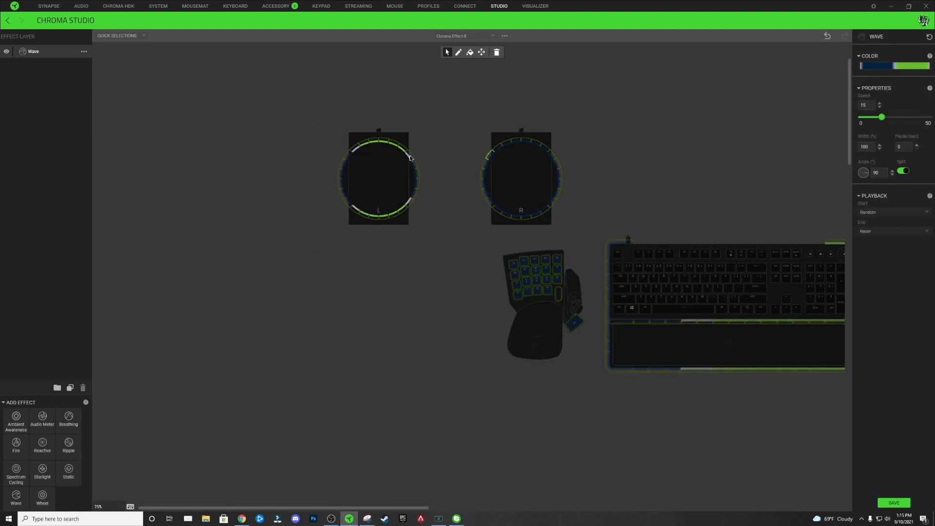
scroll(410, 158, down, 2)
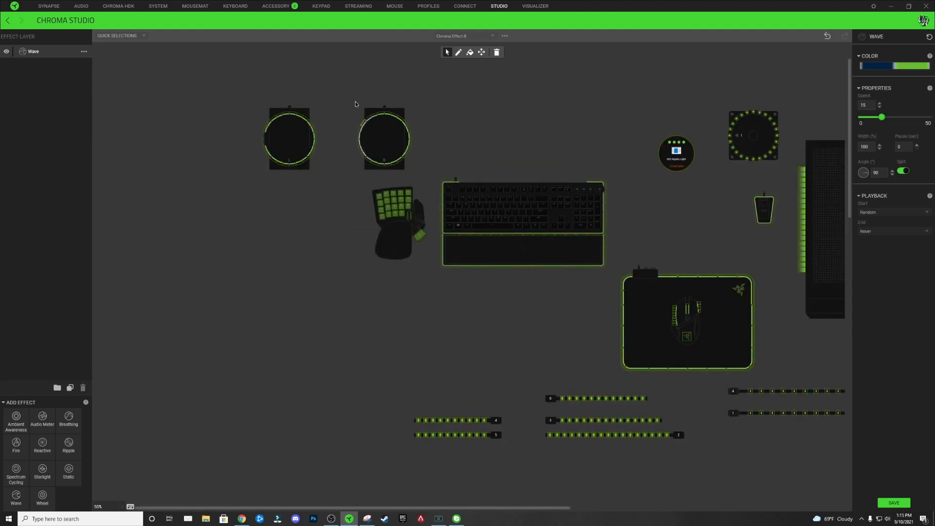
scroll(289, 135, down, 1)
scroll(397, 141, up, 1)
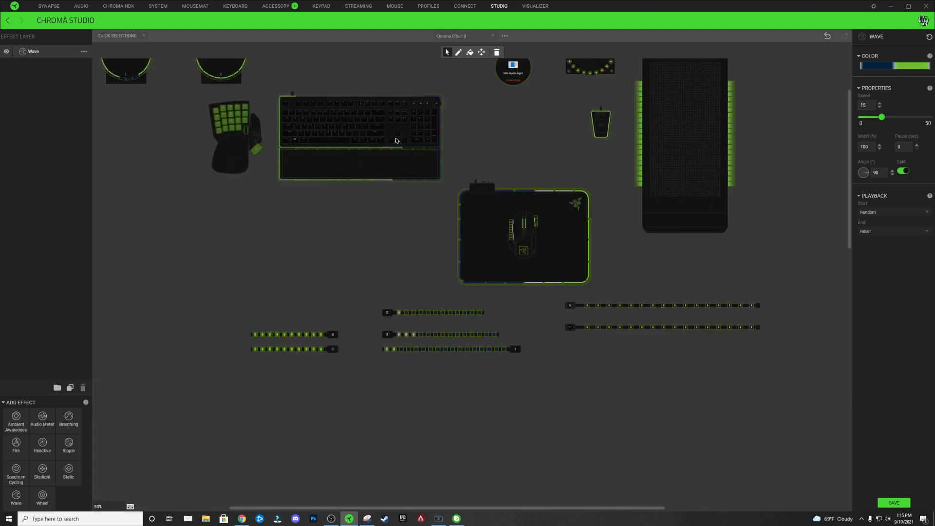
scroll(300, 156, up, 2)
drag(181, 74, 789, 479)
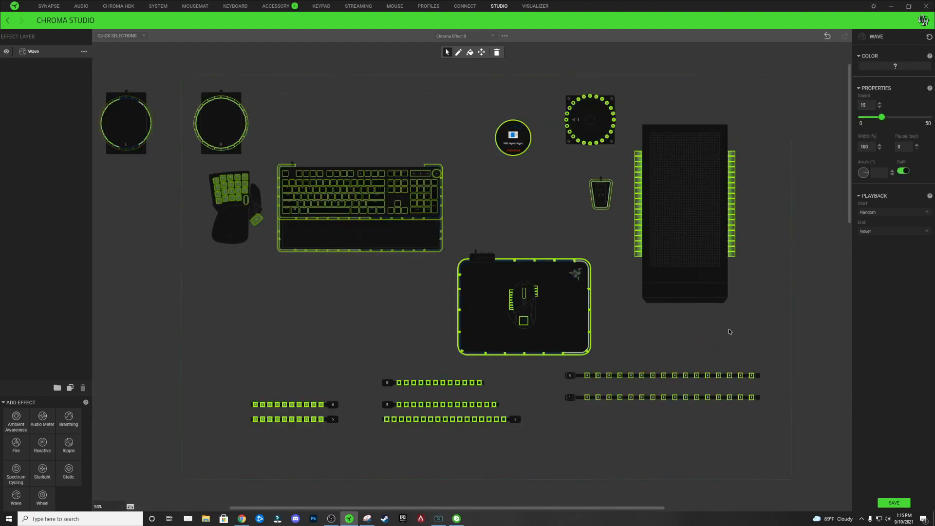
click(442, 120)
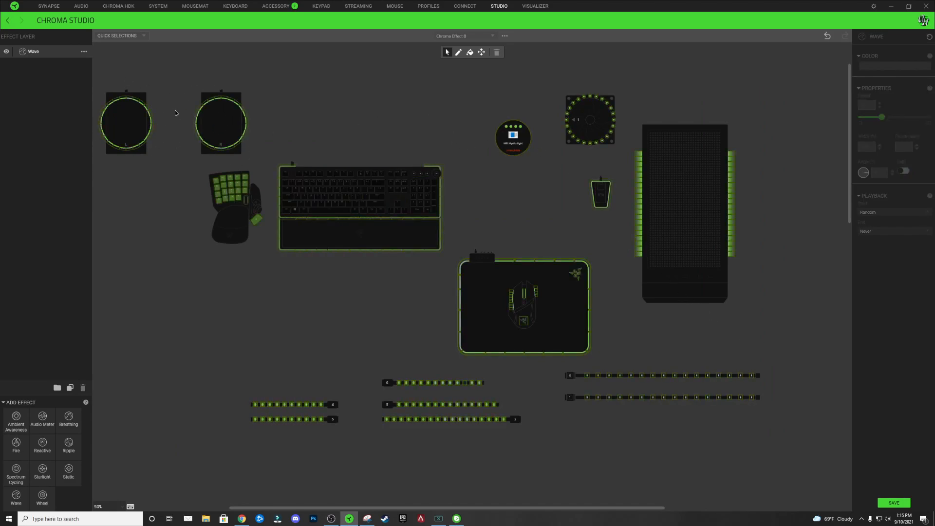
Step: Set the first gray stop of the right speaker's Wave to hex A5ACAE and save the effect
scroll(181, 108, up, 1)
drag(168, 109, 350, 156)
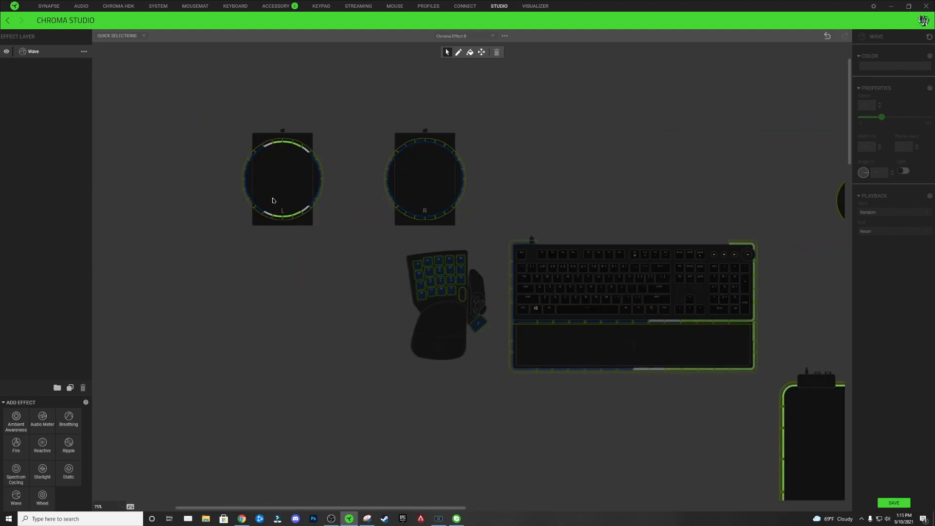
drag(355, 114, 475, 231)
click(881, 65)
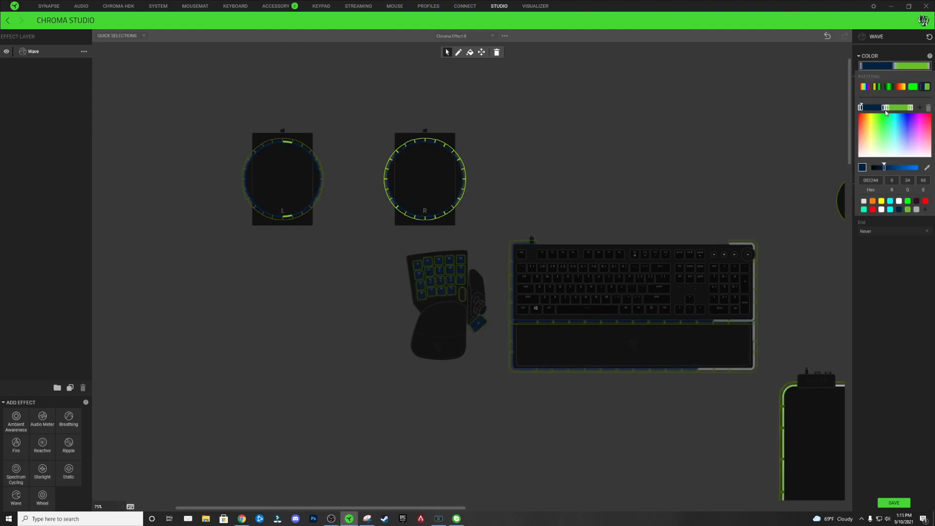
click(860, 108)
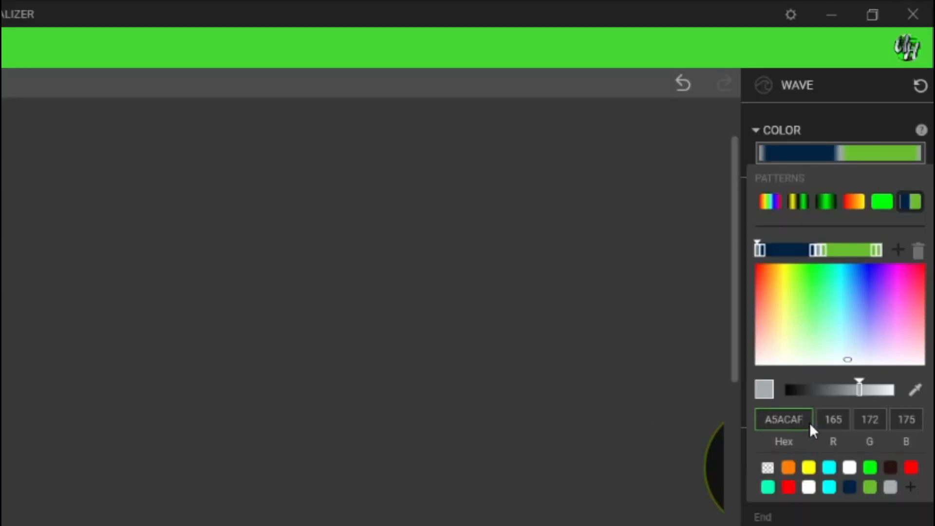
click(809, 422)
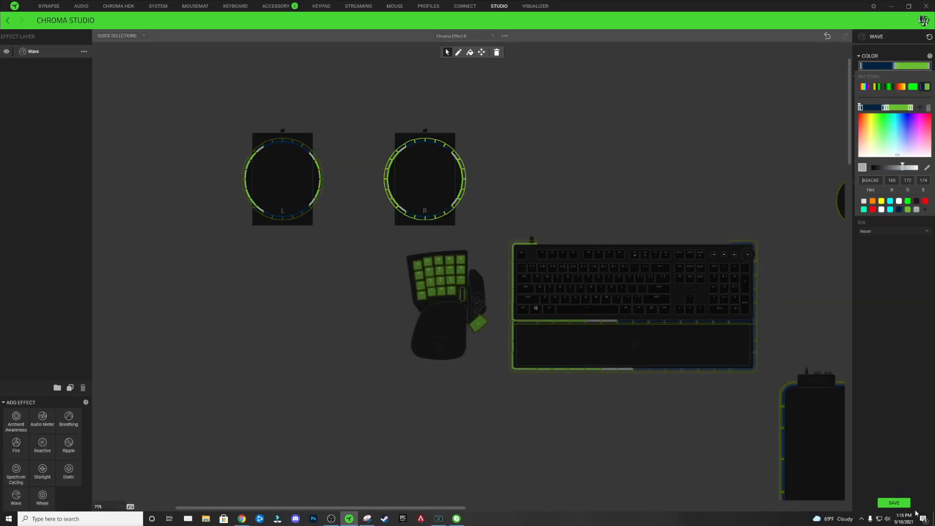
click(898, 503)
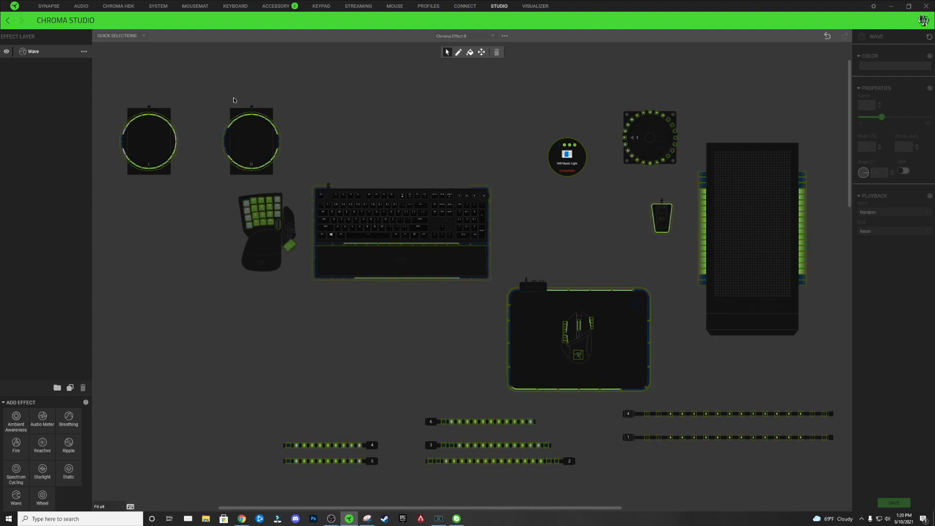
Step: Rename the Wave effect layer to Background
scroll(363, 217, up, 5)
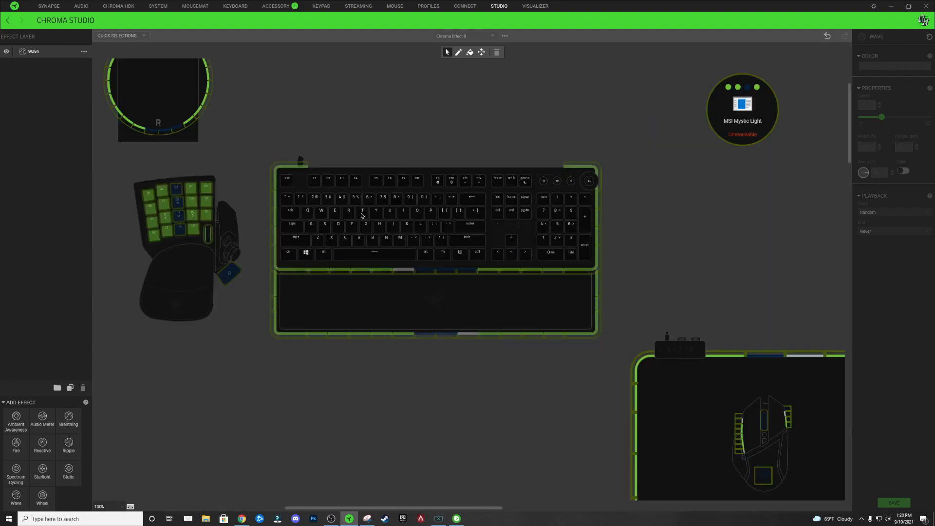
scroll(451, 325, down, 2)
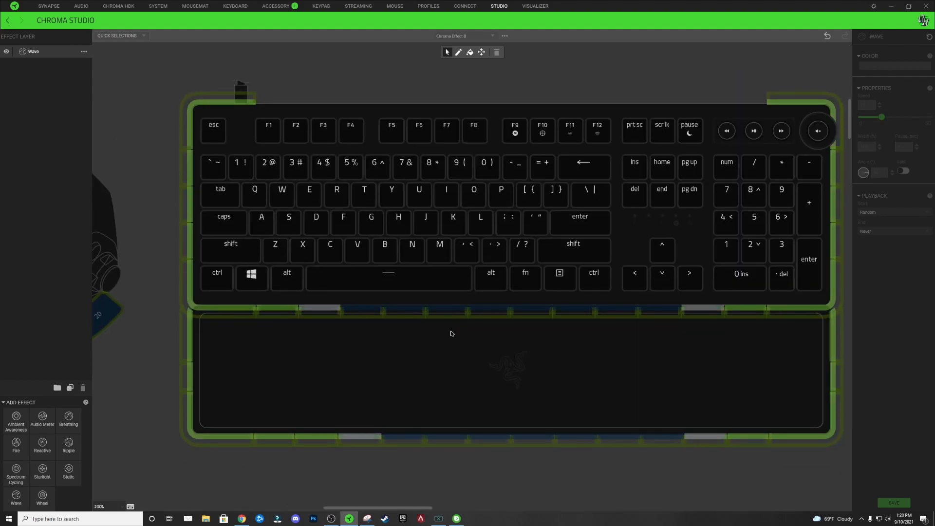
double_click(34, 52)
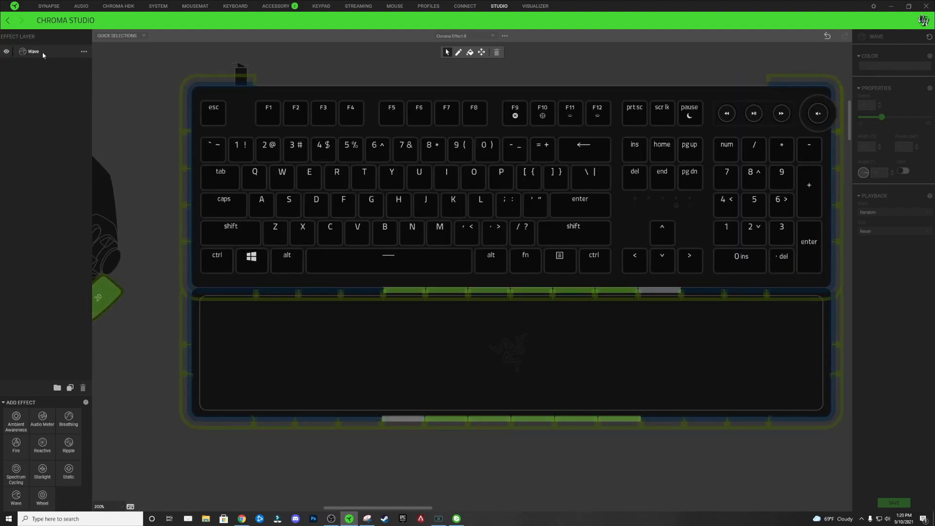
text(BaCK)
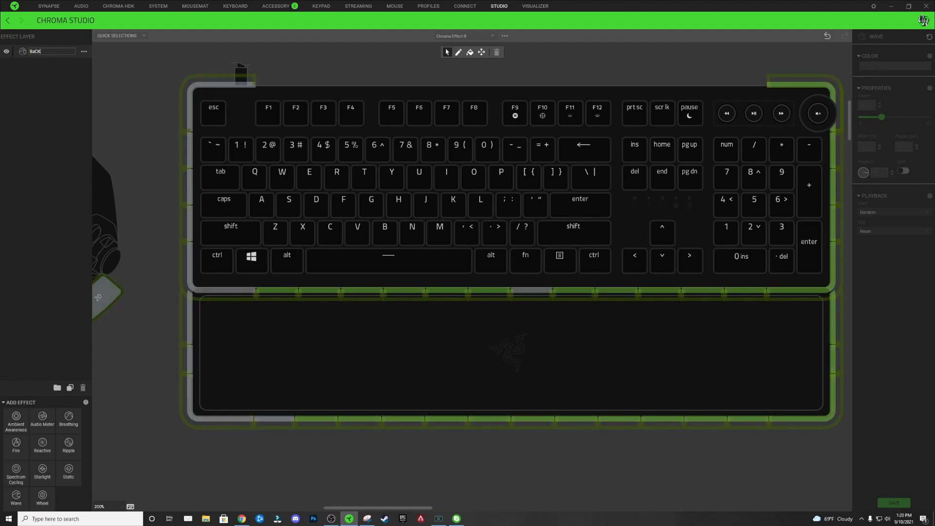
text(ground)
key(Return)
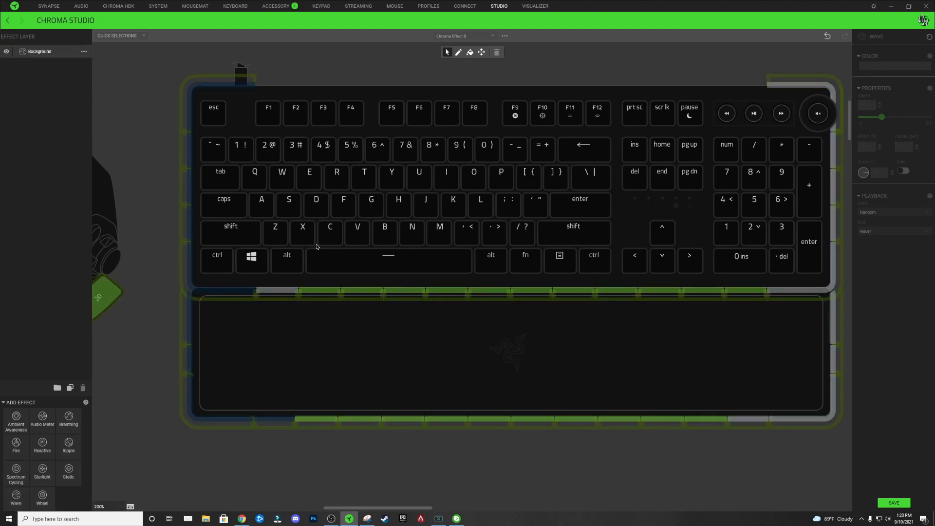
Step: Add a second Wave layer above Background and select all of the keyboard's keys for it
click(285, 293)
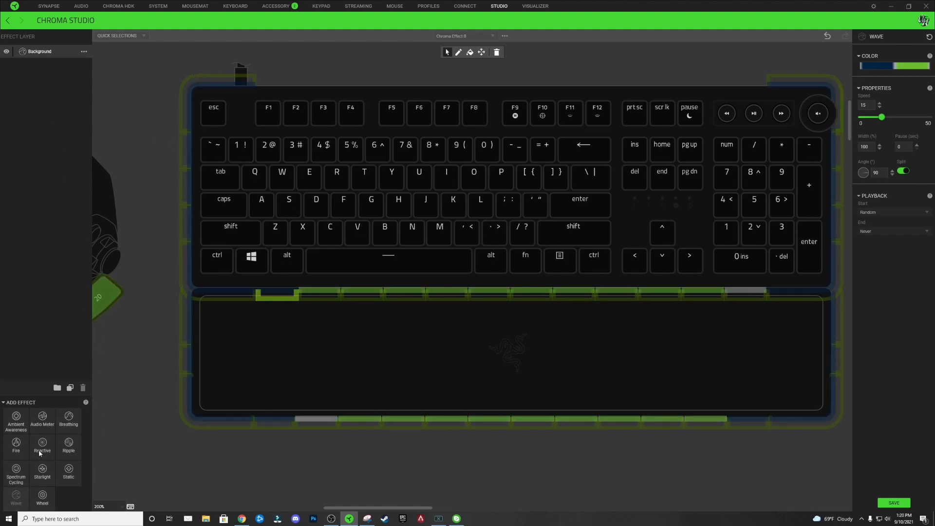
drag(27, 474, 34, 51)
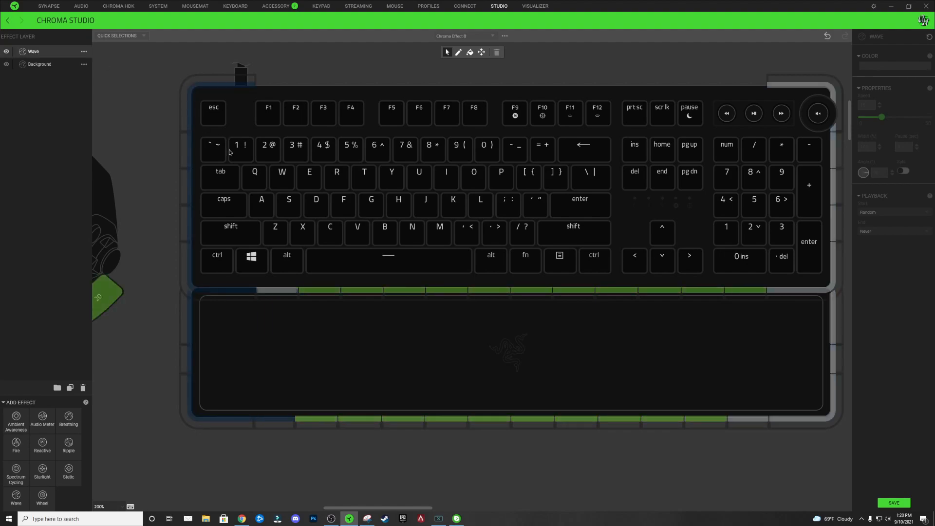
drag(263, 135, 852, 264)
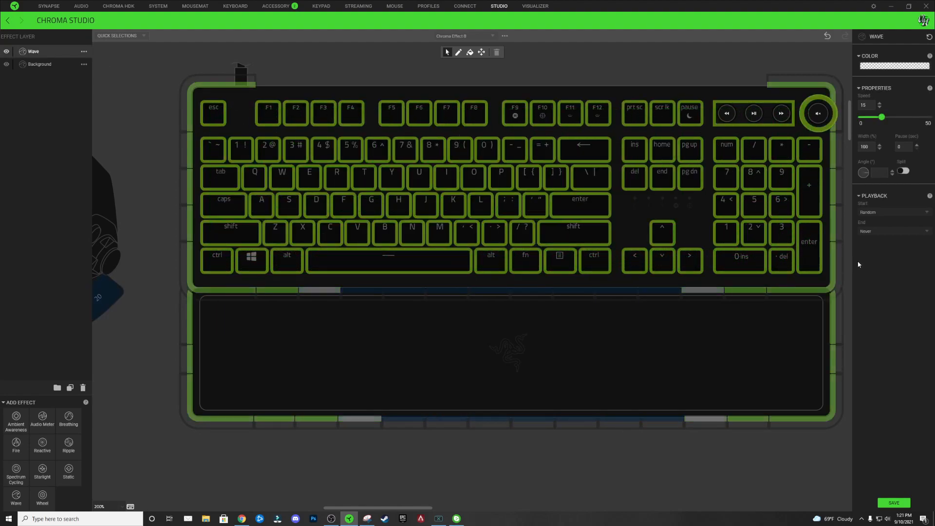
Step: Give the keys' Wave the custom navy, gray and green pattern with Split off, and set its width to 400%
click(903, 170)
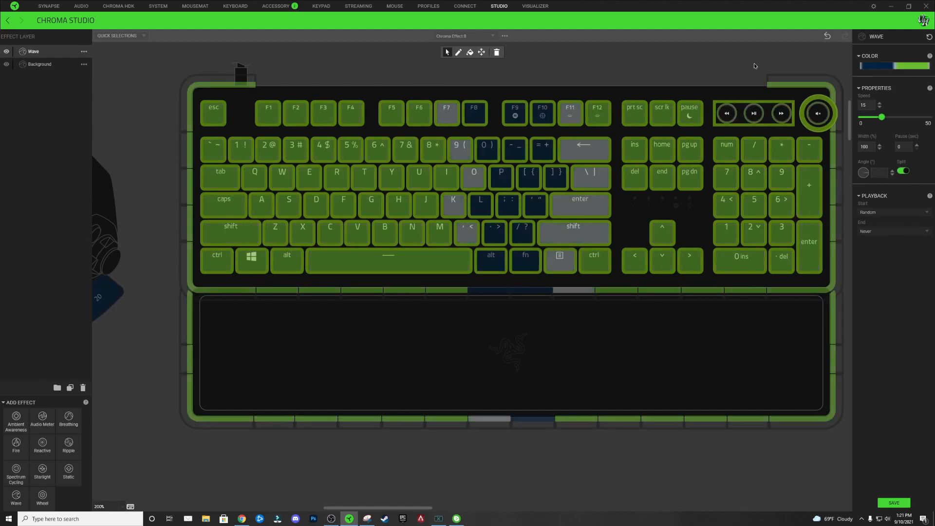
click(903, 171)
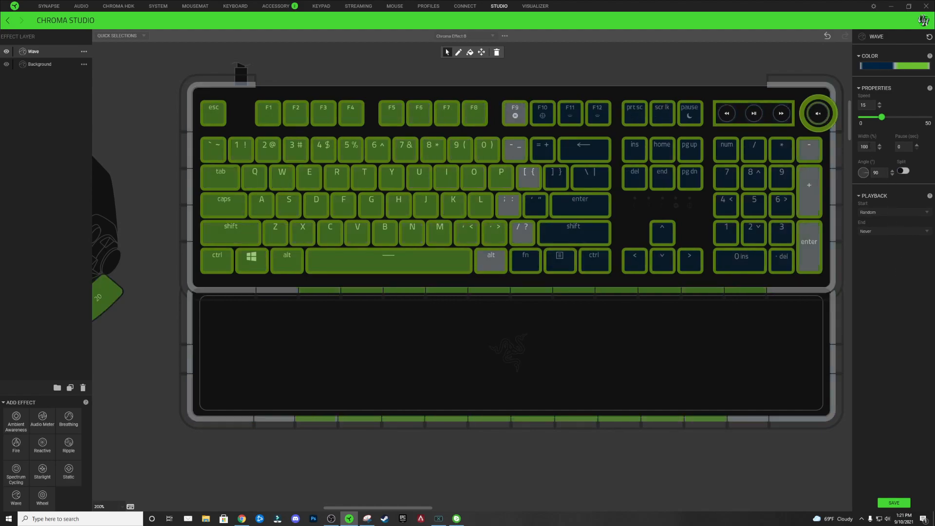
double_click(869, 146)
text(4)
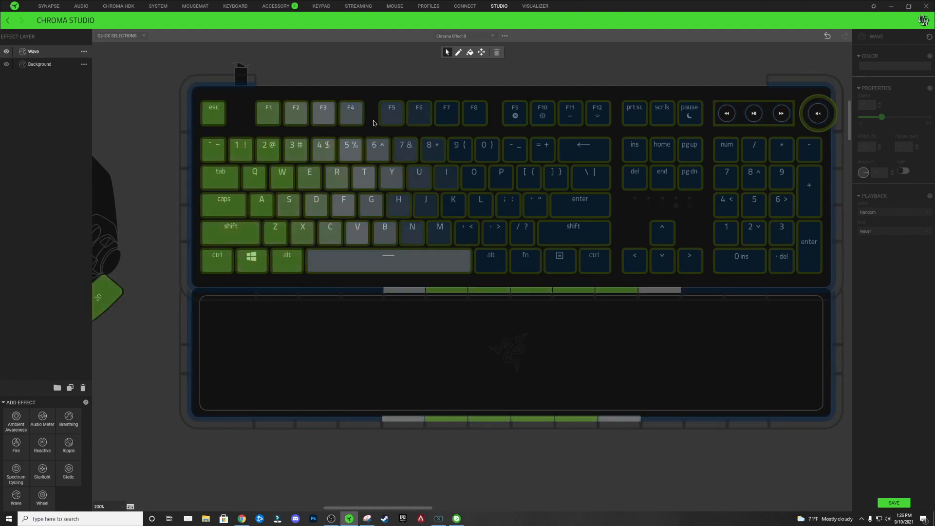
Step: Select the keys tracing the number 12 across the keyboard and set their Wave's first navy stop to hex 002344
click(353, 117)
click(351, 149)
click(339, 179)
click(343, 207)
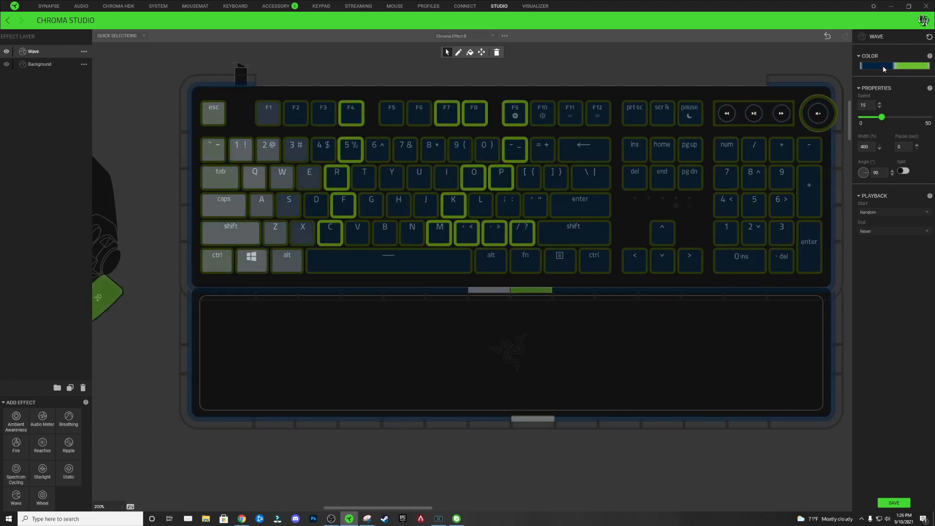
click(883, 65)
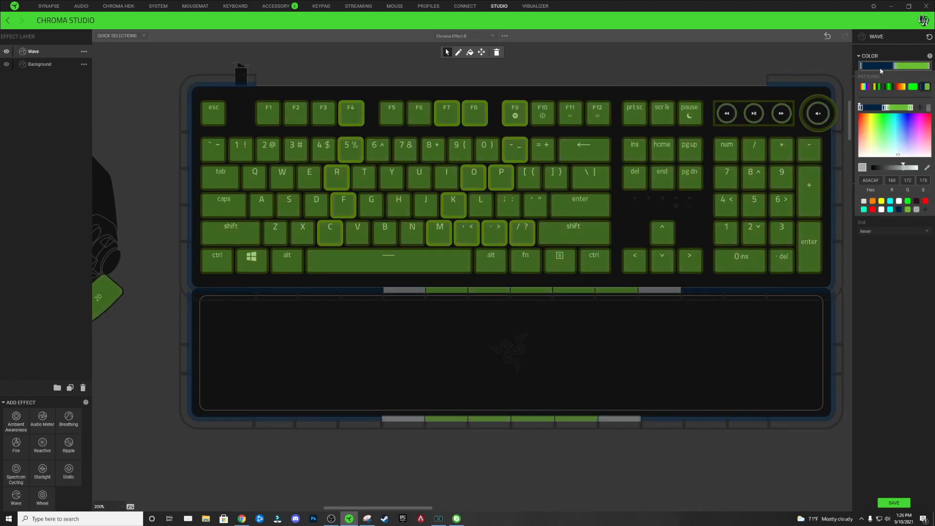
click(861, 107)
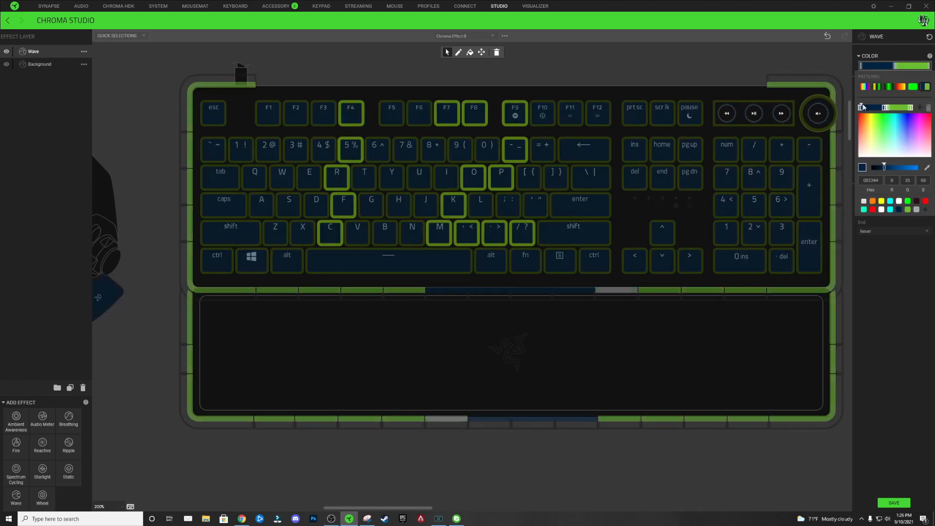
Step: Reverse the number 12 keys' Wave gradient, setting its opening stops to green 69BE28 and its closing stops to navy 002244
click(877, 123)
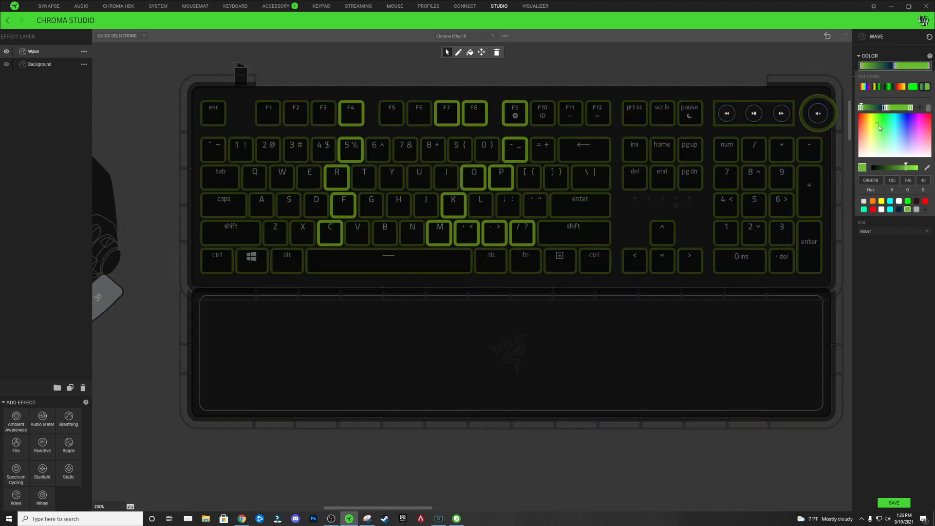
click(883, 108)
click(907, 209)
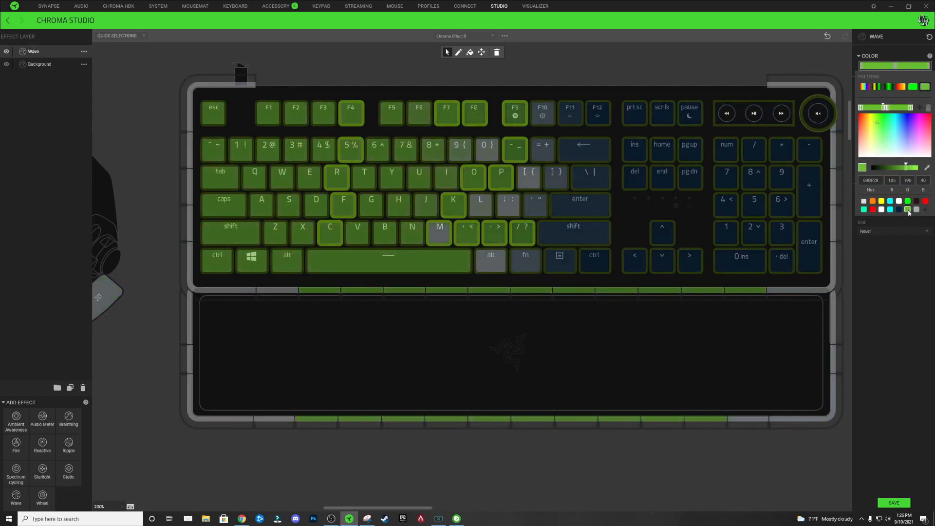
click(910, 107)
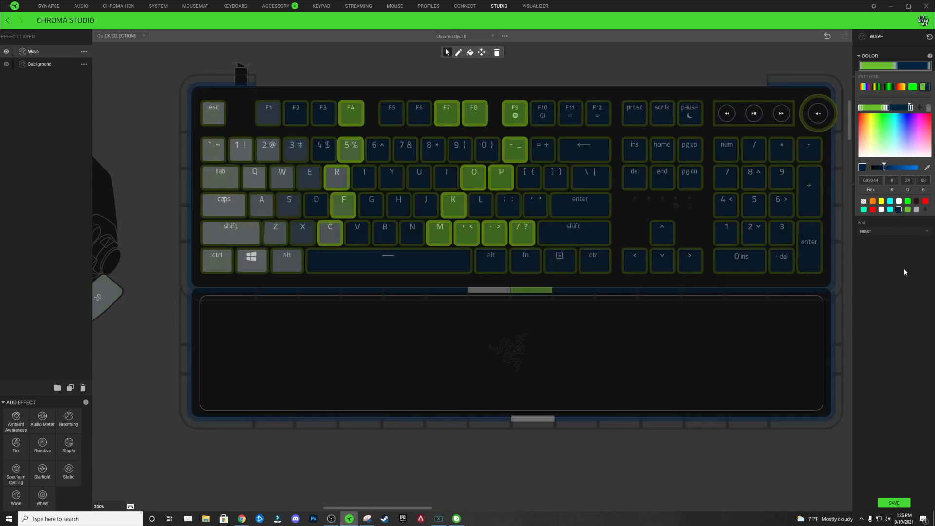
click(689, 411)
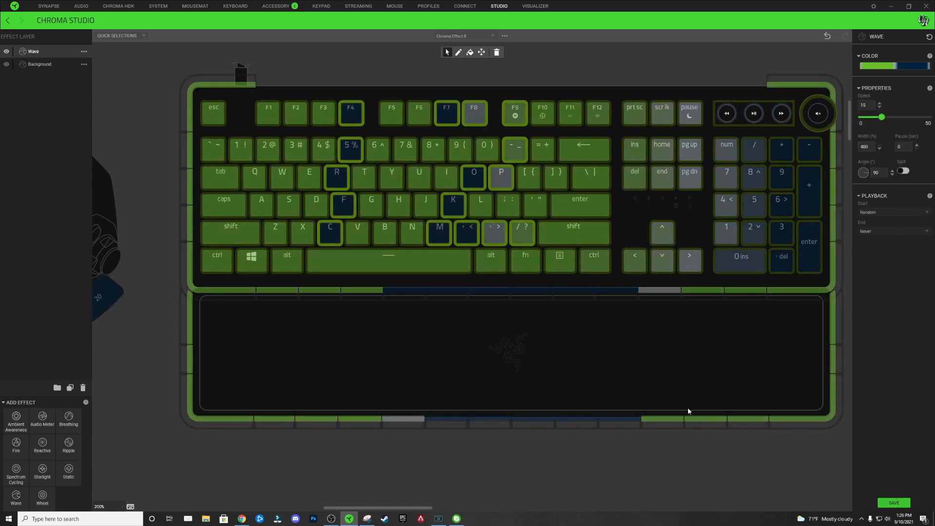
Step: Check the Wave layer's key groups by selecting the number 12 keys, the surrounding keys and the whole keyboard in turn
click(450, 161)
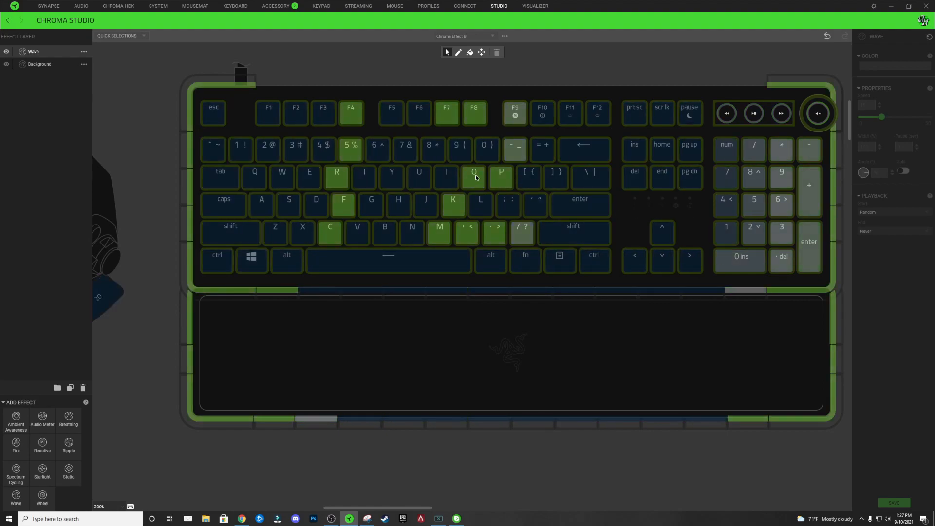
click(449, 114)
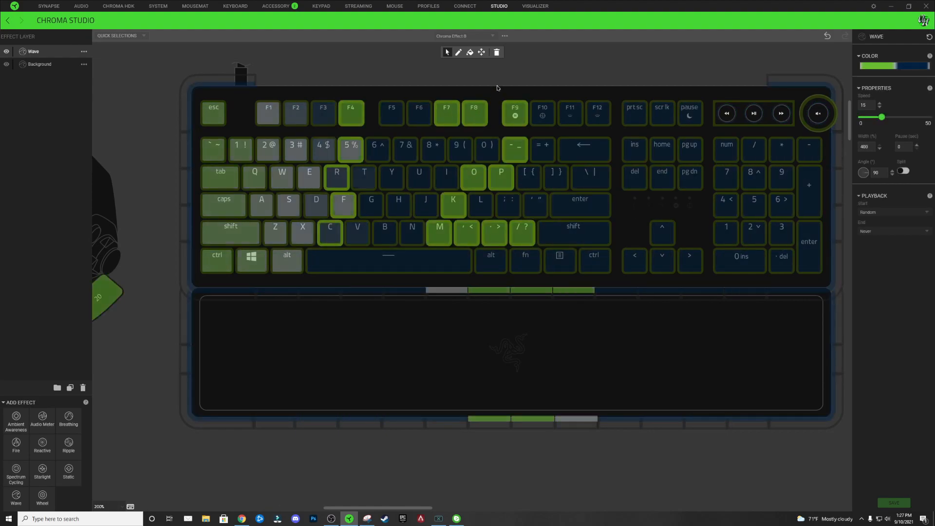
click(495, 191)
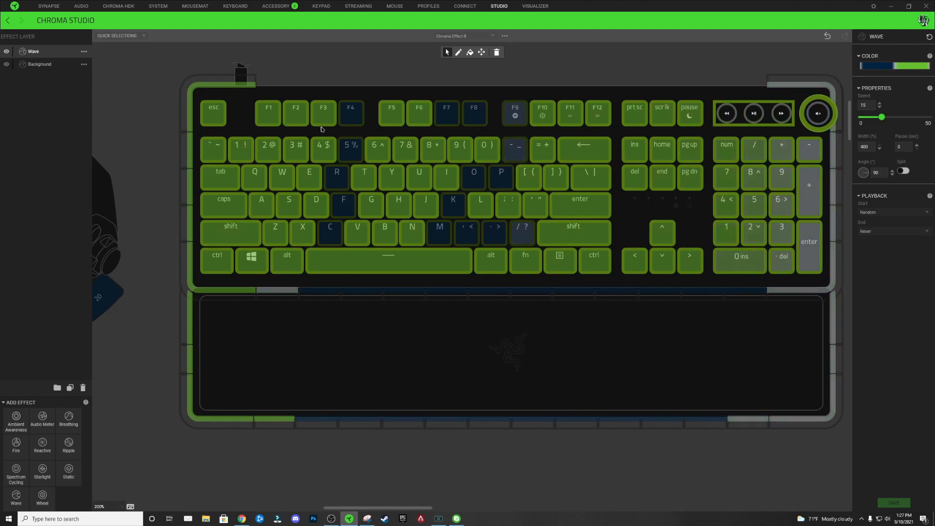
click(476, 70)
drag(333, 153, 822, 280)
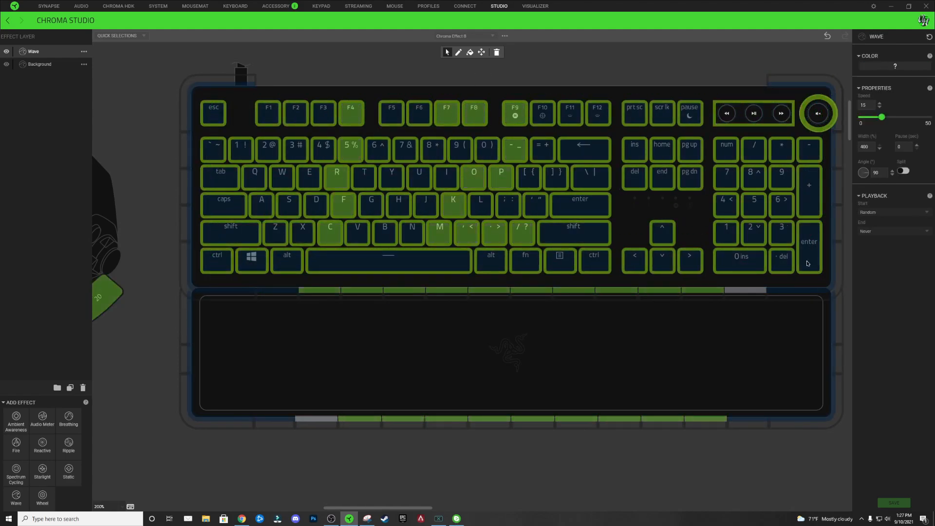
click(573, 67)
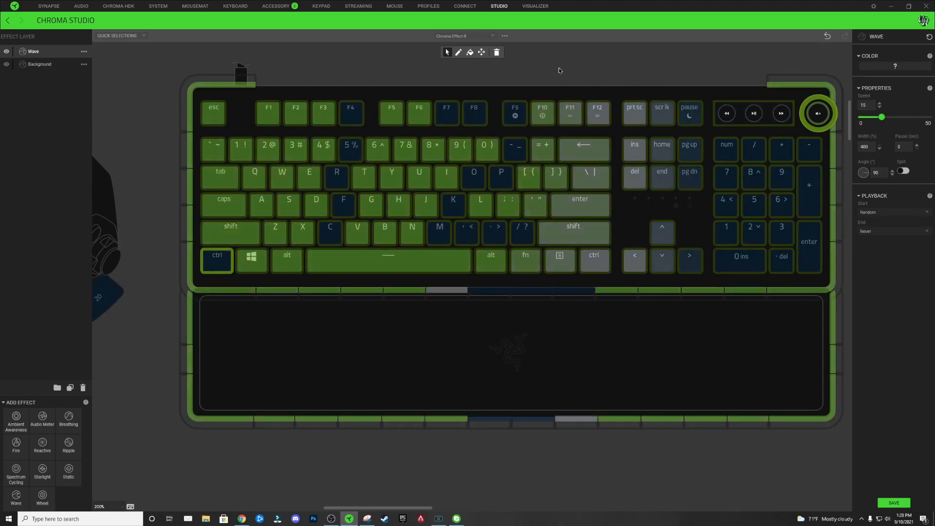
click(559, 71)
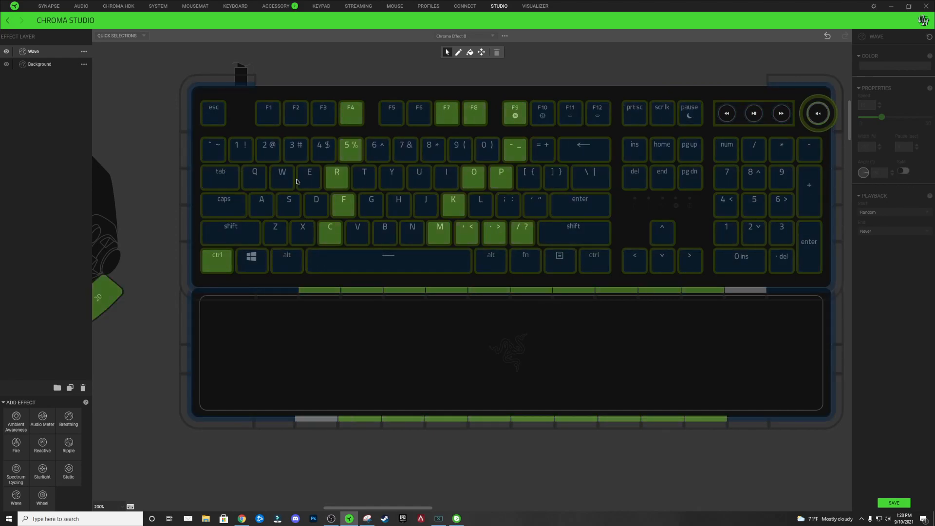
click(277, 208)
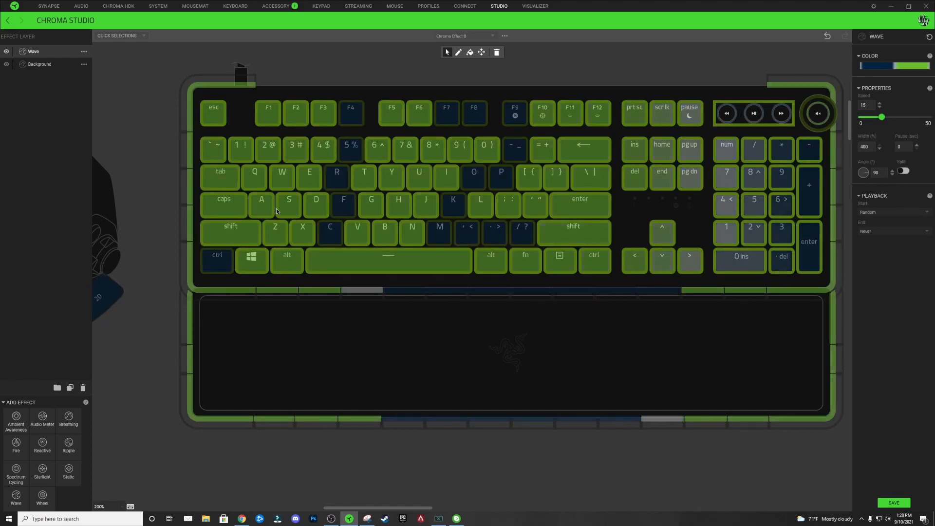
click(266, 207)
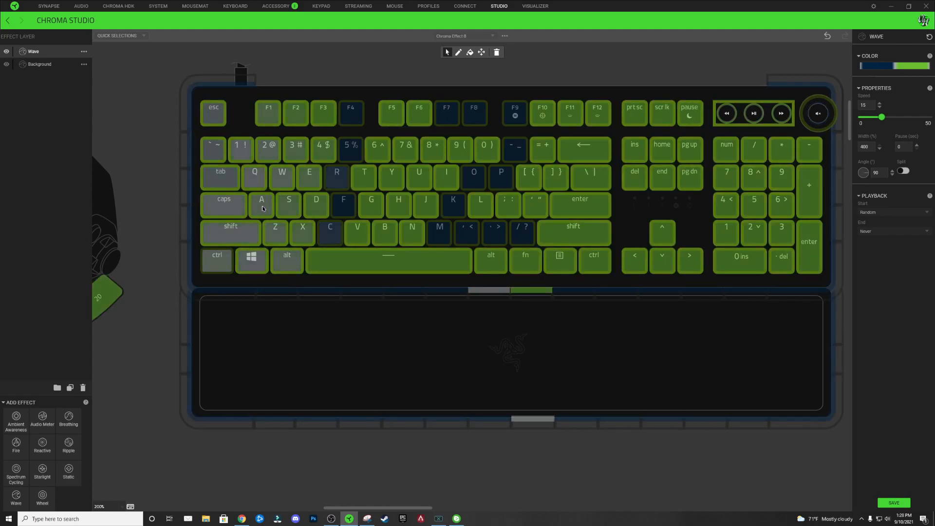
Step: Add another Wave layer above the existing ones and select the left Ctrl key for it
mouse_move(264, 211)
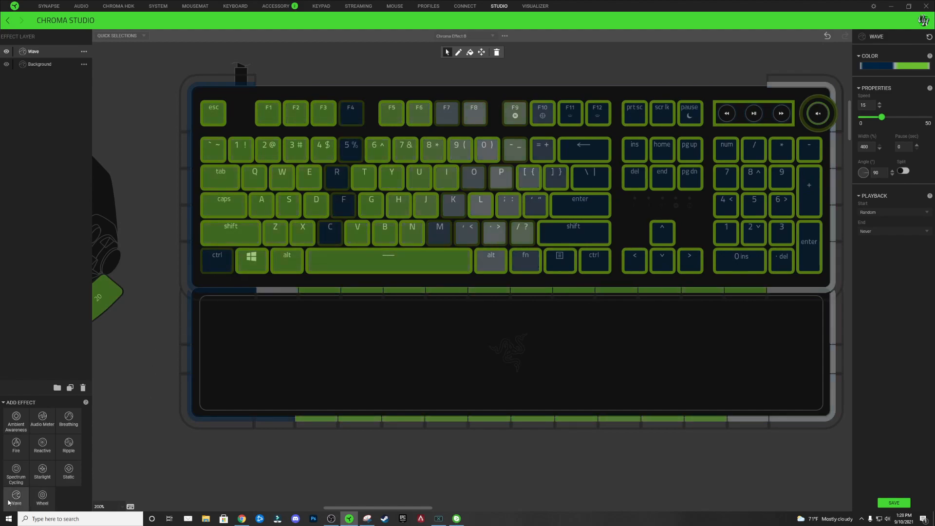
click(31, 503)
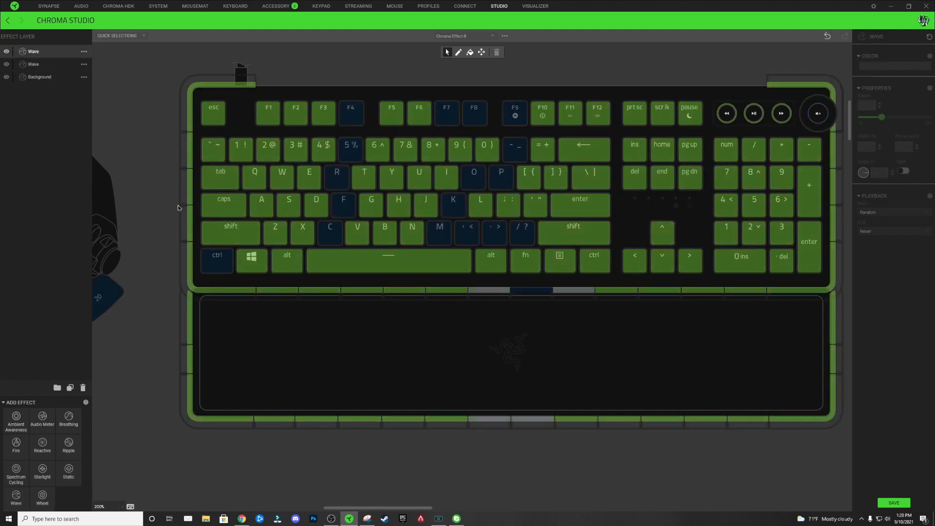
click(216, 261)
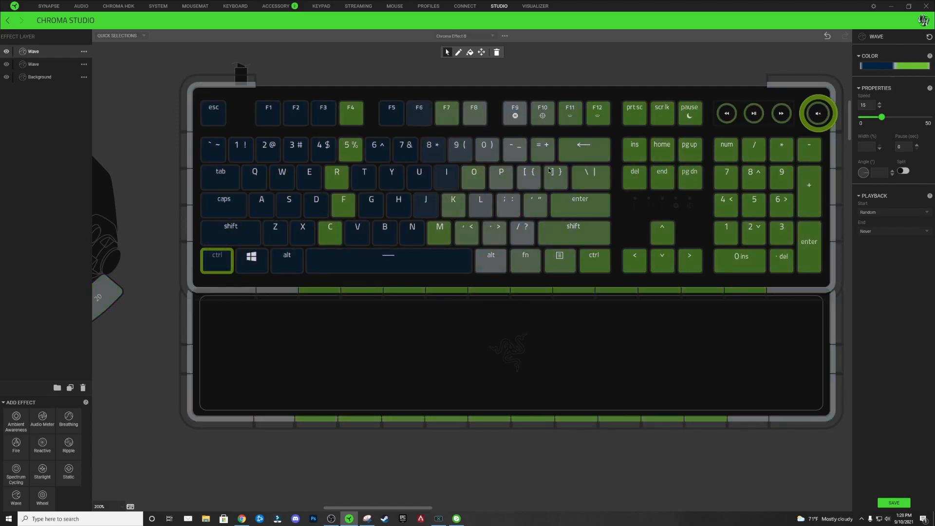
Step: Add an Audio Meter layer above the Wave layers, select all of the keyboard's keys for it, and set its Boost to 1.5
click(359, 86)
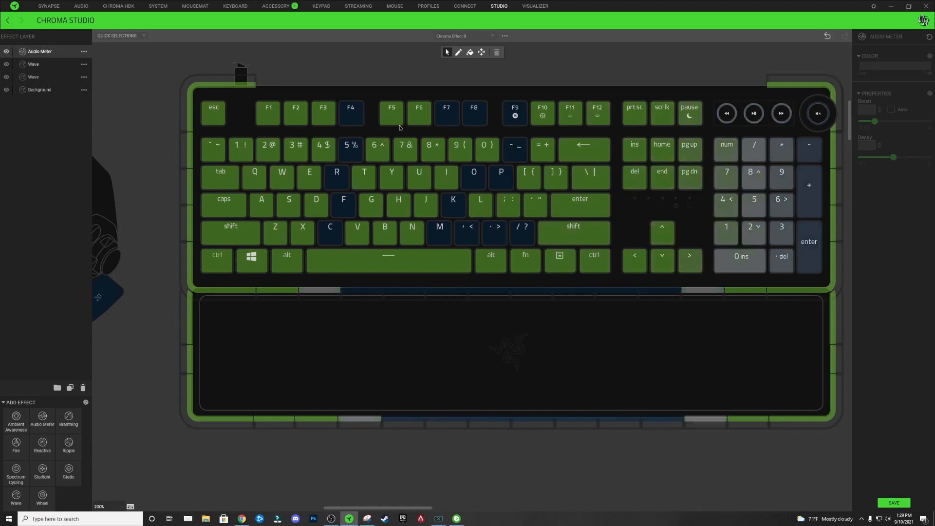
drag(211, 104, 819, 275)
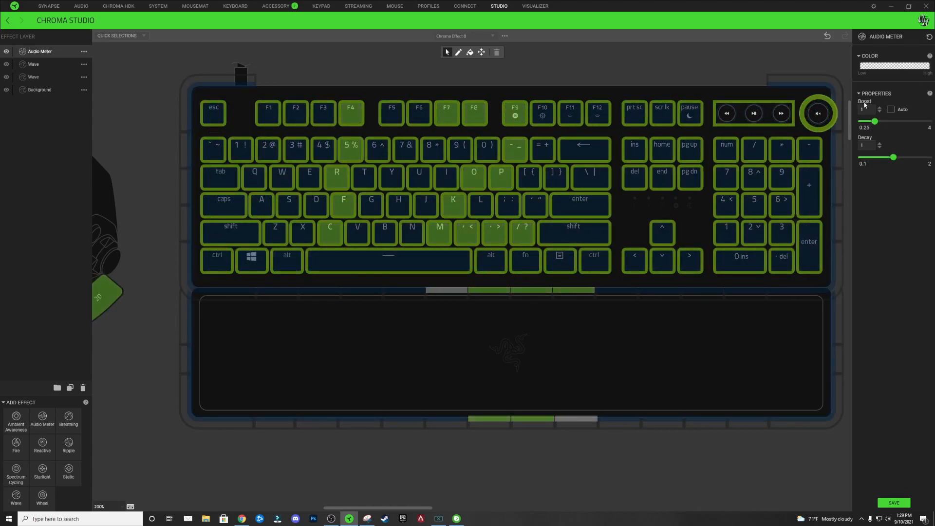
click(880, 109)
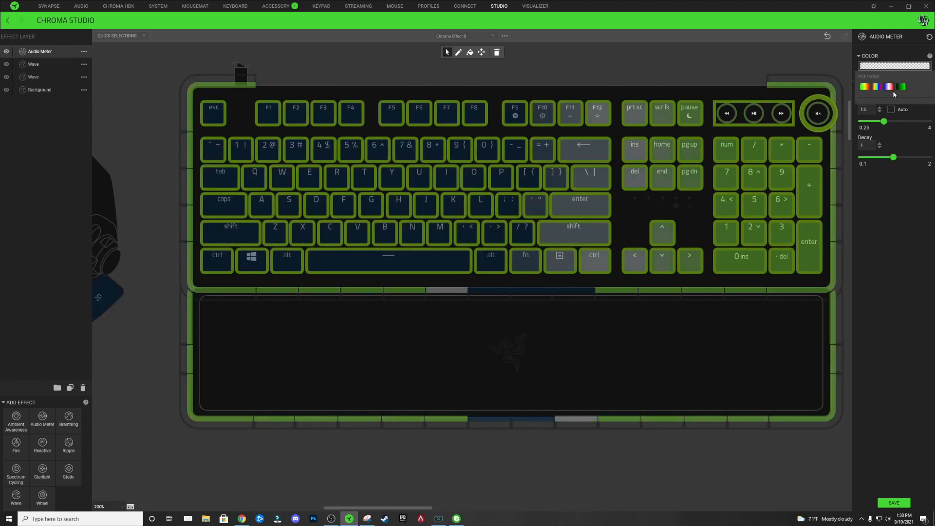
Step: Apply the blue-white-red pattern to the Audio Meter and recolor its stops to navy 002244, gray A5ACAF and green 69BE28
click(889, 86)
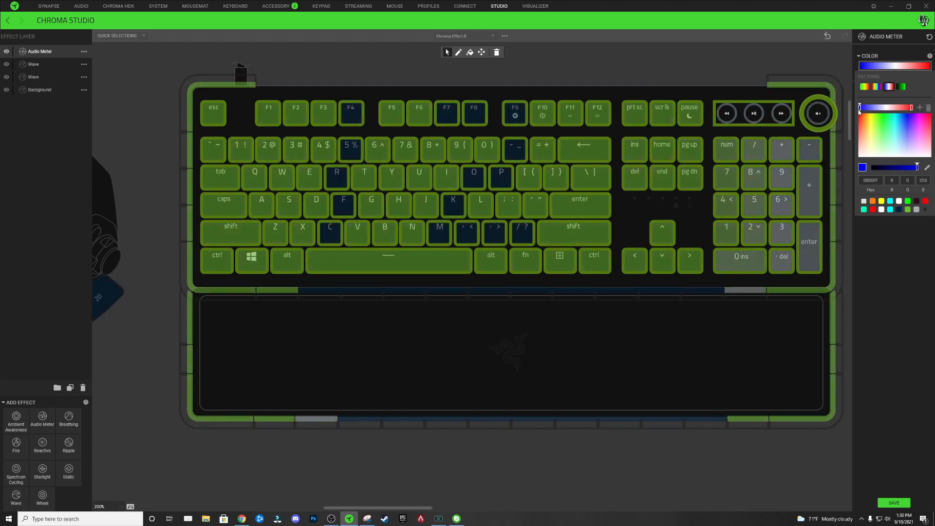
click(898, 210)
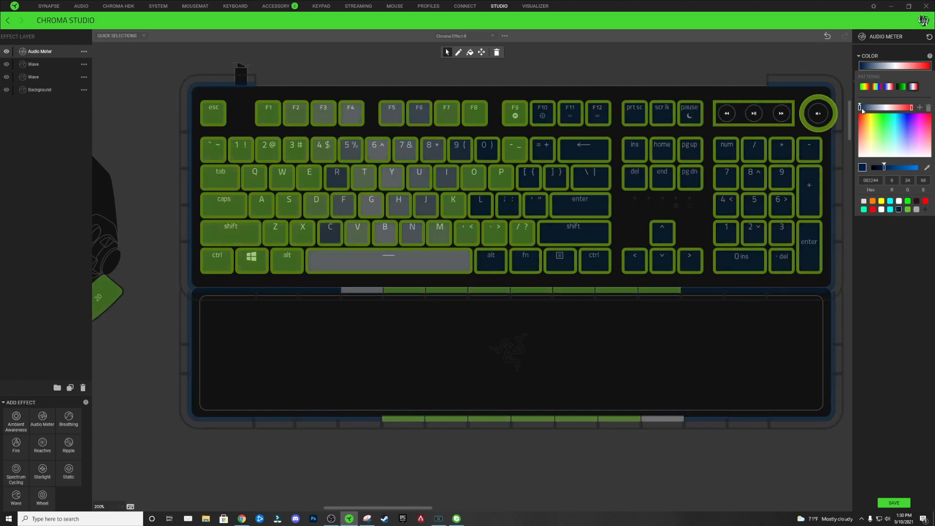
drag(859, 107, 880, 107)
click(885, 107)
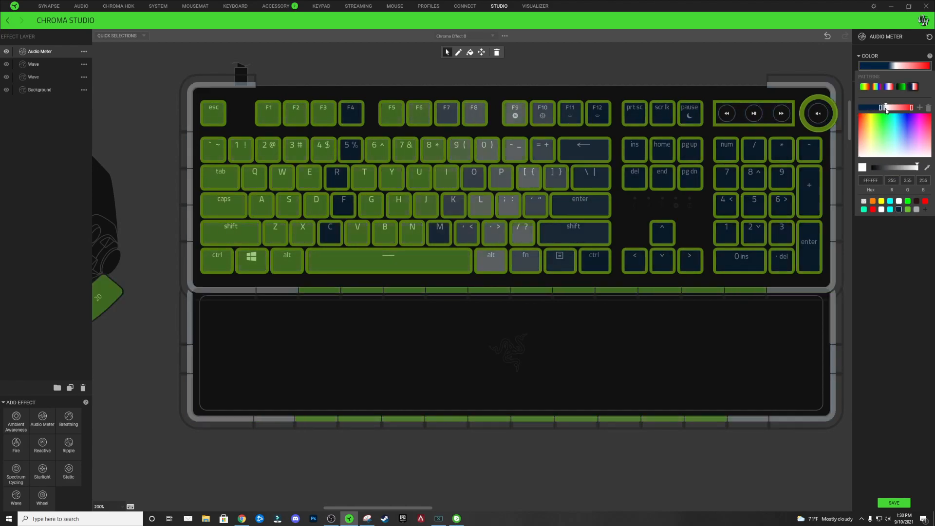
click(916, 211)
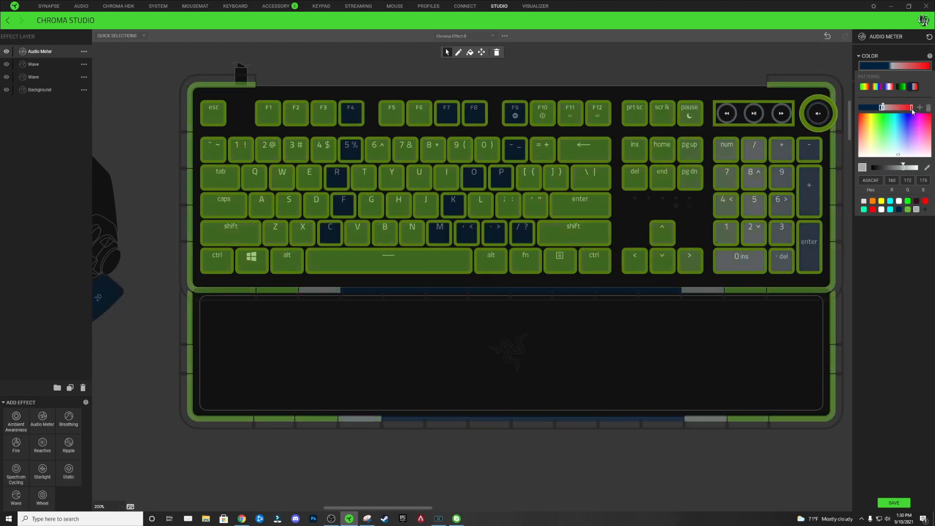
click(911, 108)
click(907, 210)
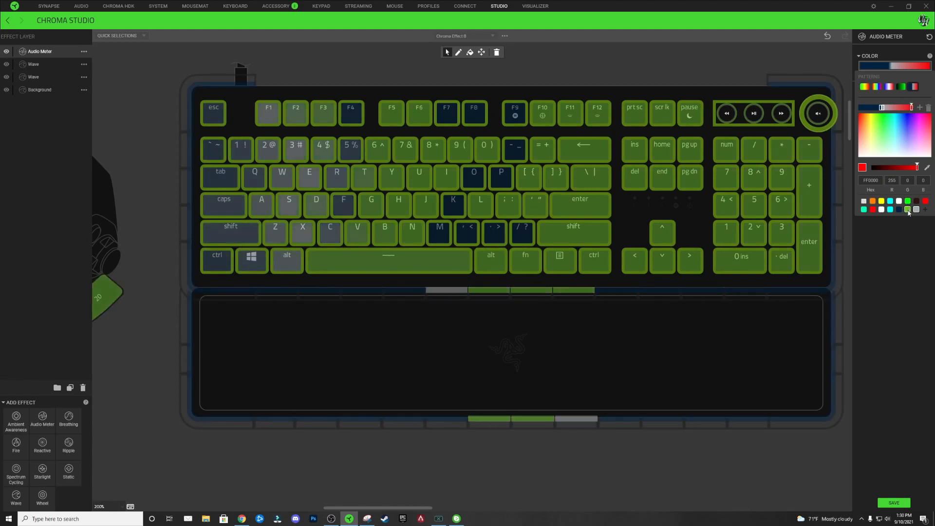
Step: Group the Audio Meter's navy, gray and green stops tightly together about a third of the way from Low
click(874, 107)
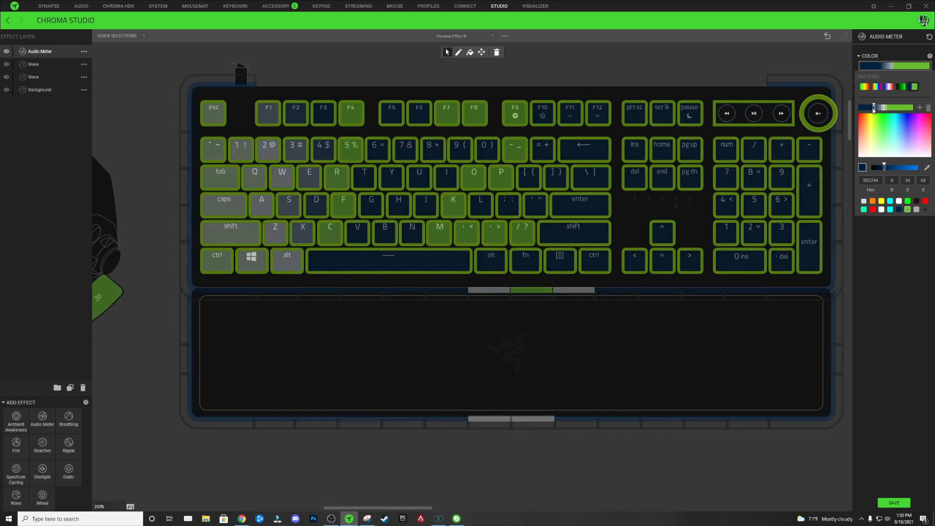
click(883, 107)
drag(883, 108, 879, 109)
click(874, 108)
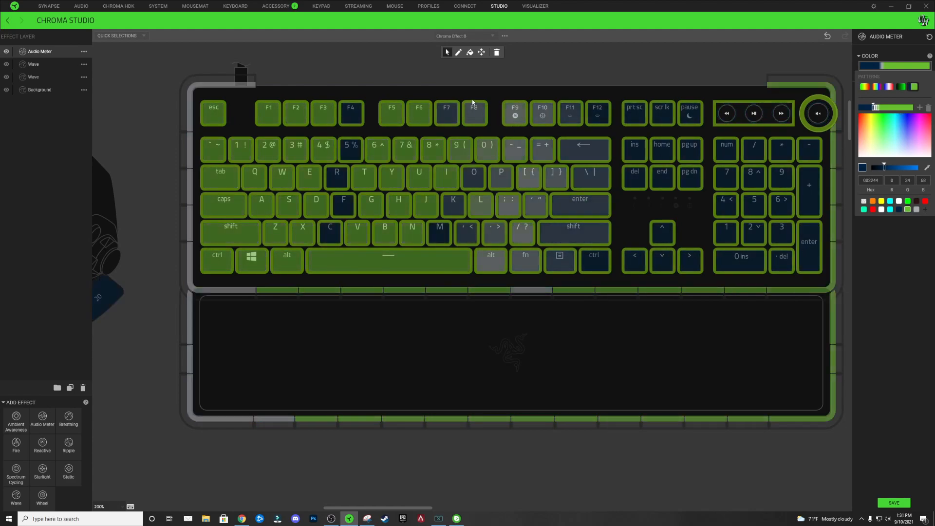
click(482, 109)
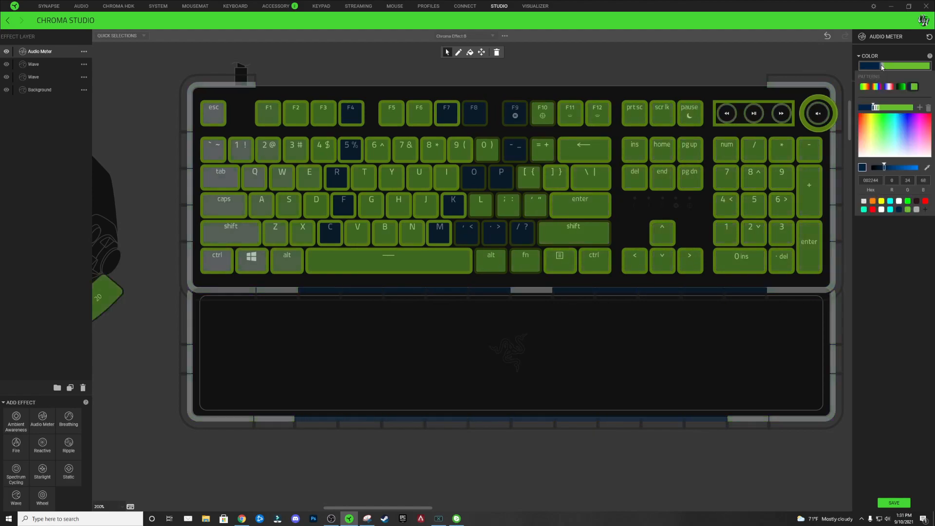
Step: Shift the Audio Meter's color stops toward High so the navy-to-green transition sits just below the gradient's middle
click(883, 107)
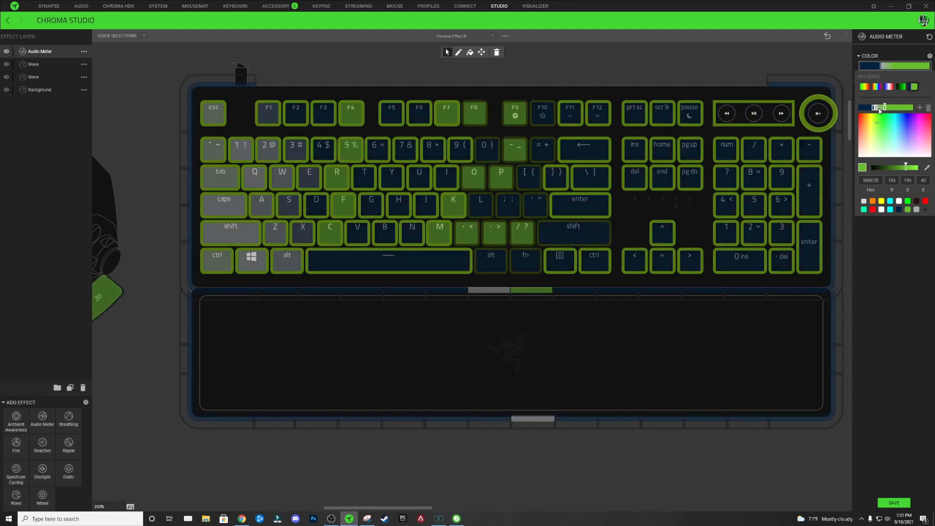
click(873, 108)
drag(873, 108, 880, 108)
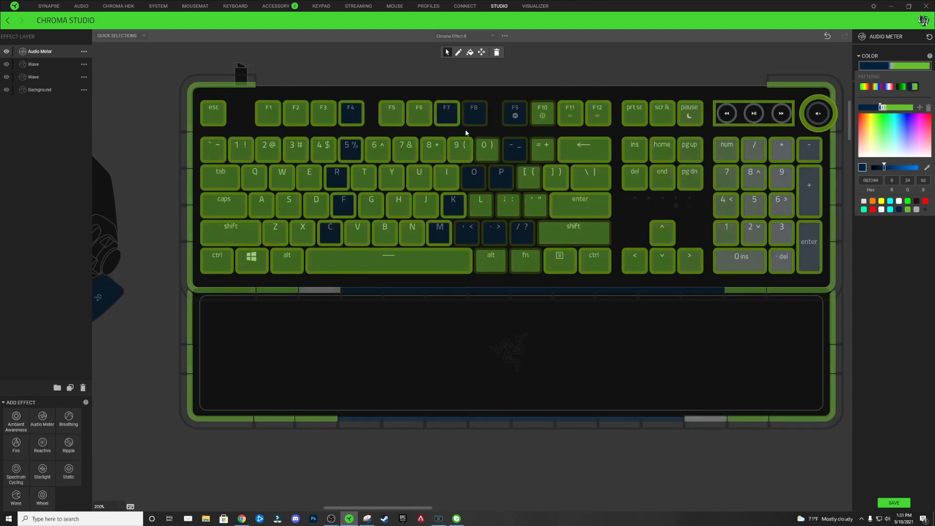
click(418, 121)
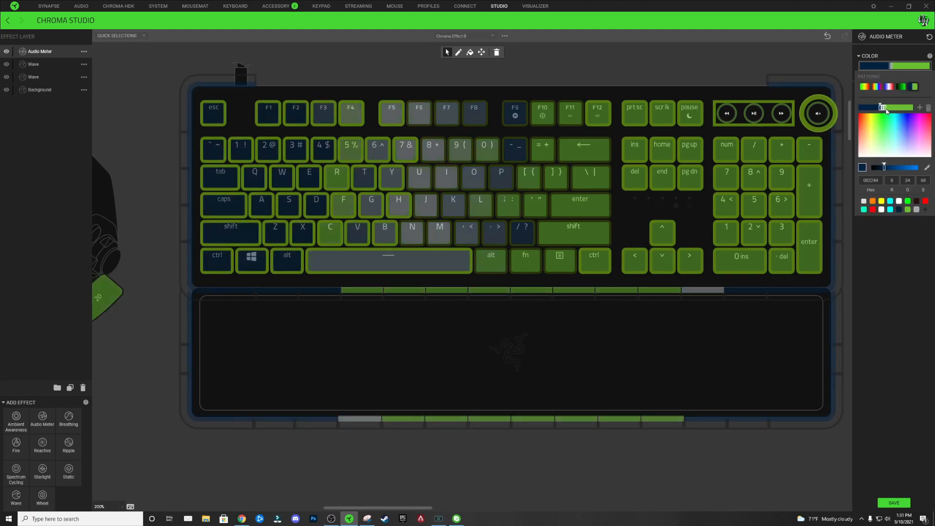
Step: Shift the Audio Meter's navy, gray and green stops toward High so the transition sits about two-thirds along the gradient
click(888, 107)
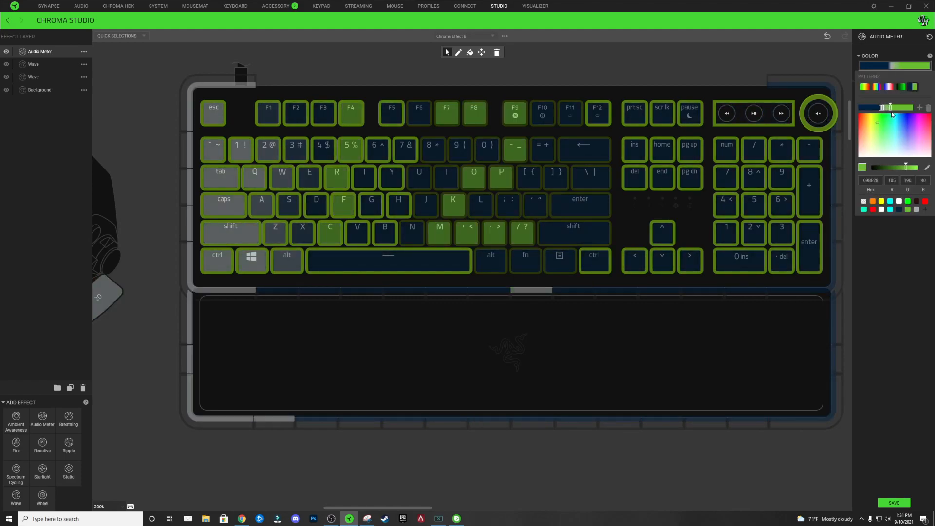
click(880, 108)
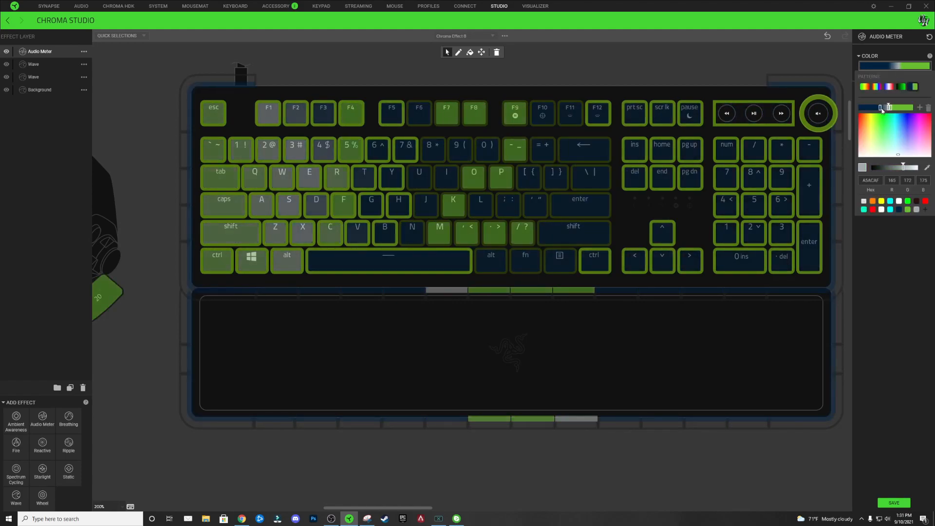
drag(881, 109, 887, 109)
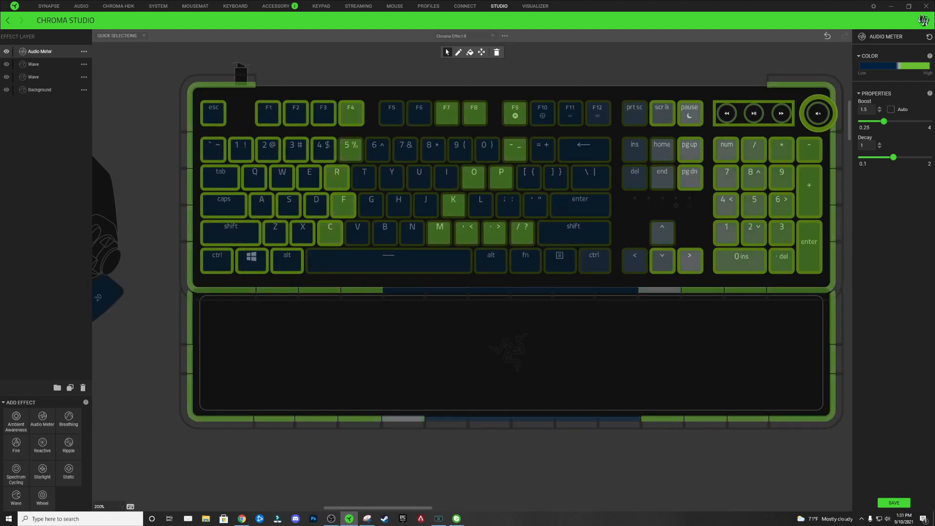
click(907, 69)
drag(890, 109, 894, 110)
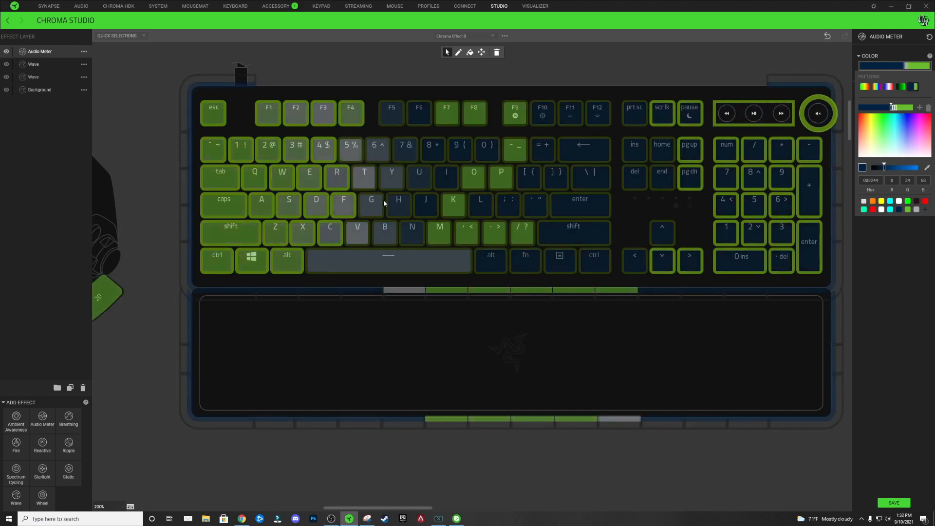
click(321, 127)
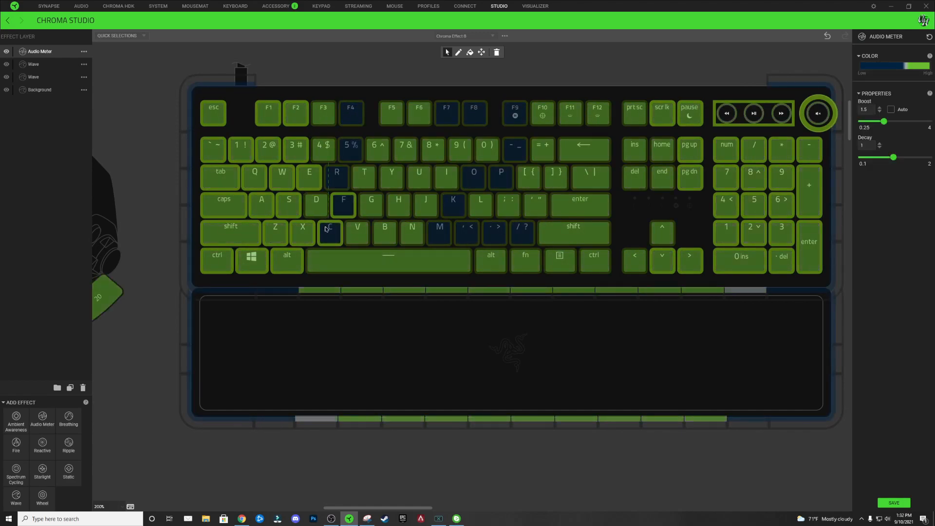
Step: Move the Audio Meter's three color stops farther toward High, keeping them tightly grouped so green fills only about the gradient's last sixth
click(892, 65)
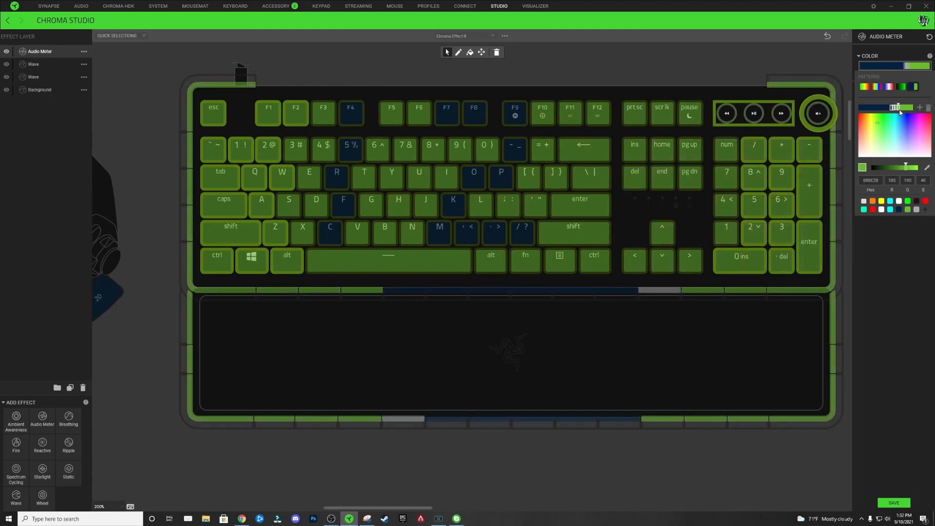
click(261, 119)
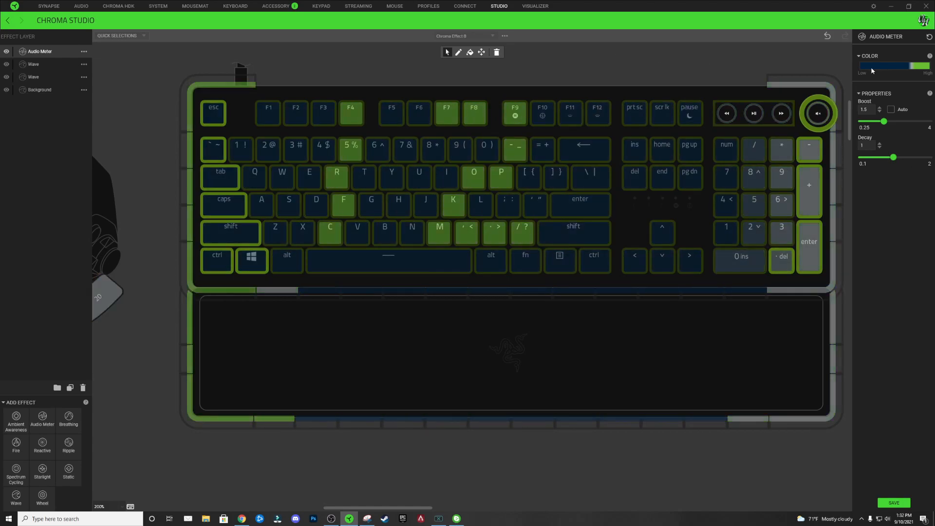
click(905, 65)
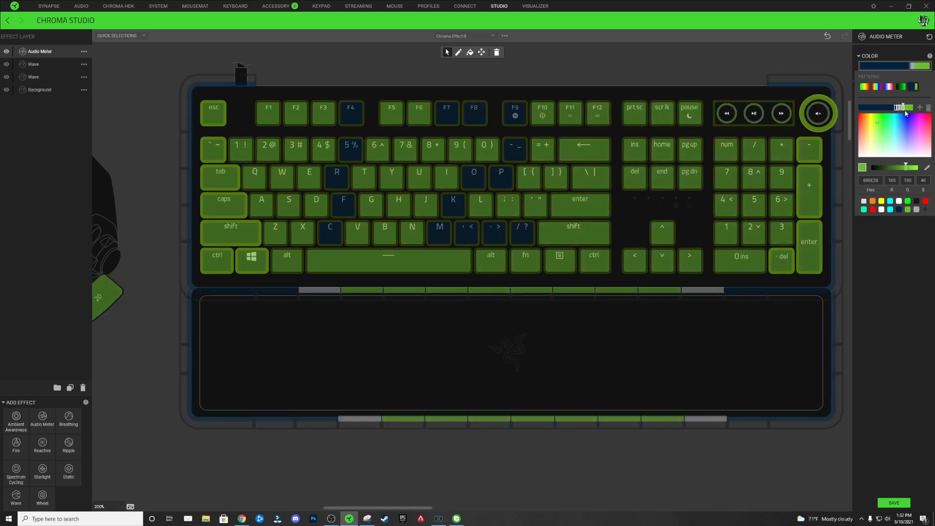
click(905, 109)
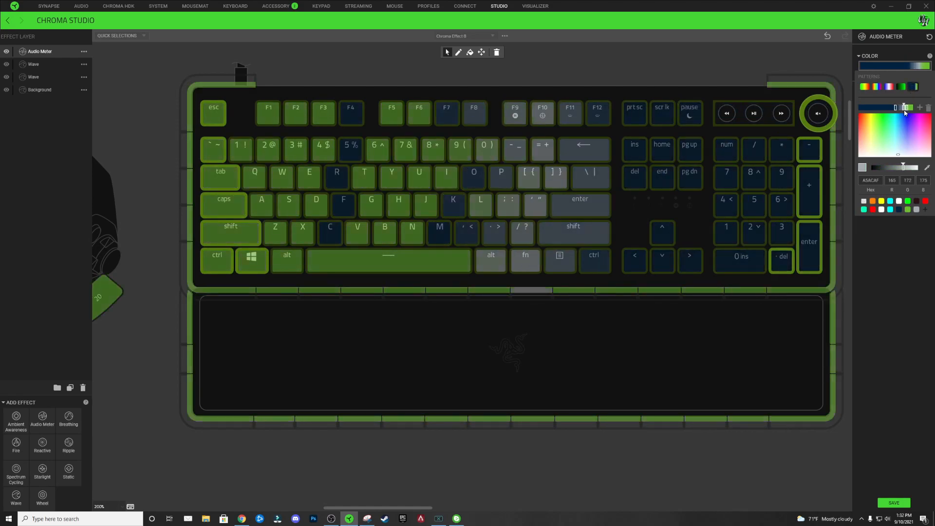
click(879, 155)
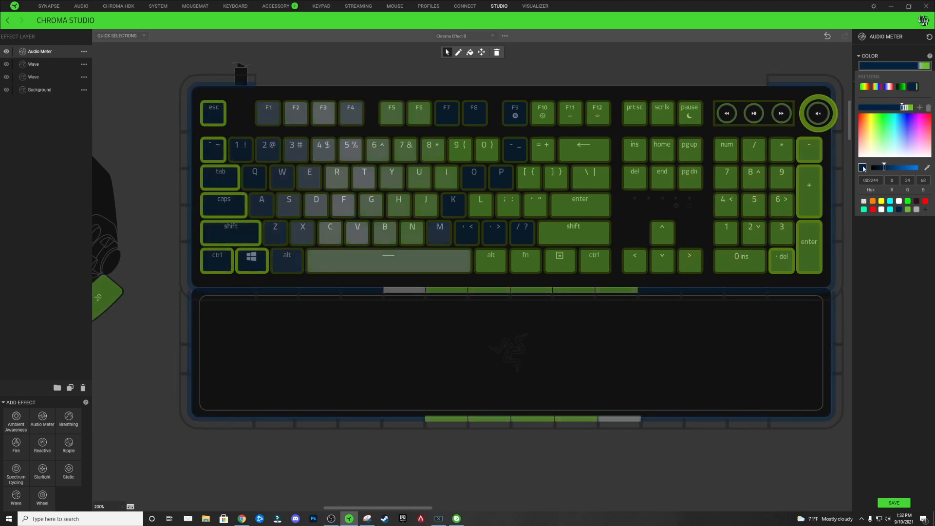
click(906, 107)
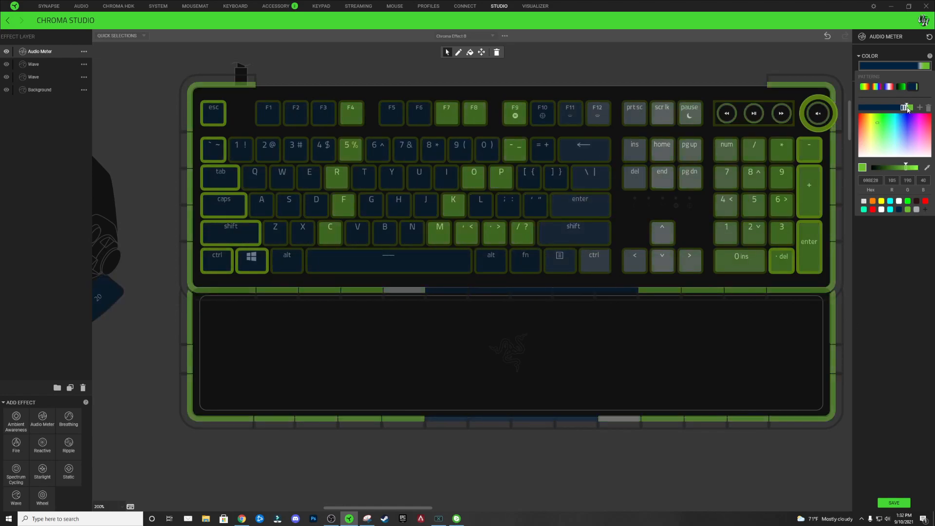
click(928, 107)
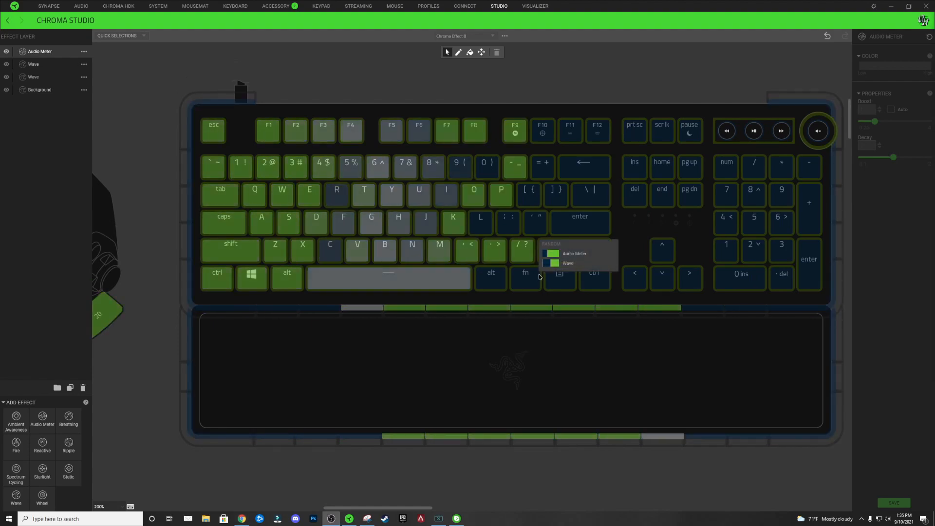
Step: Add a Reactive layer above the Audio Meter for all of the keyboard's keys and set its color to gray A5ACAF
click(43, 444)
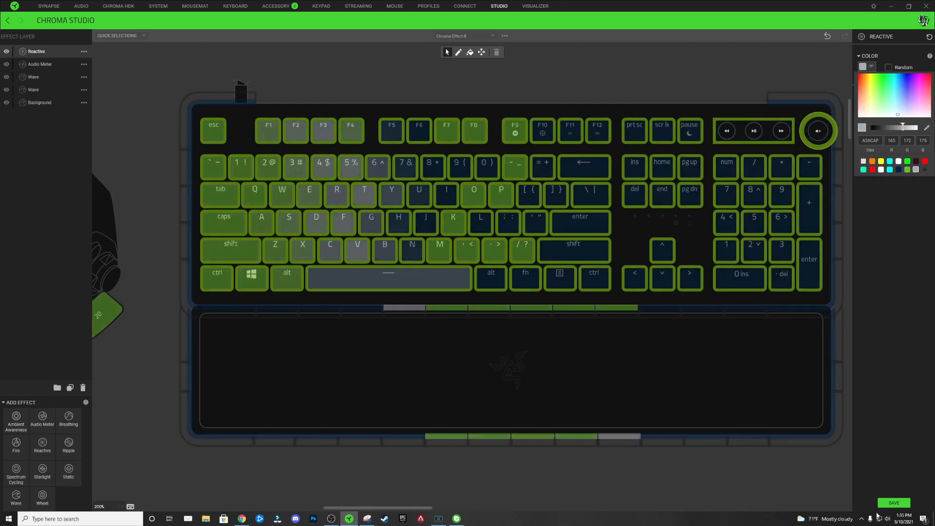
click(916, 170)
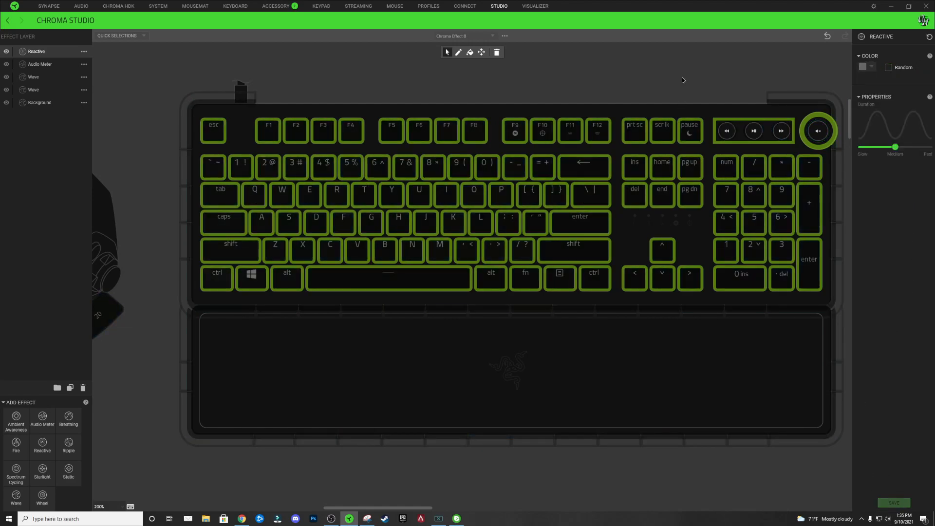